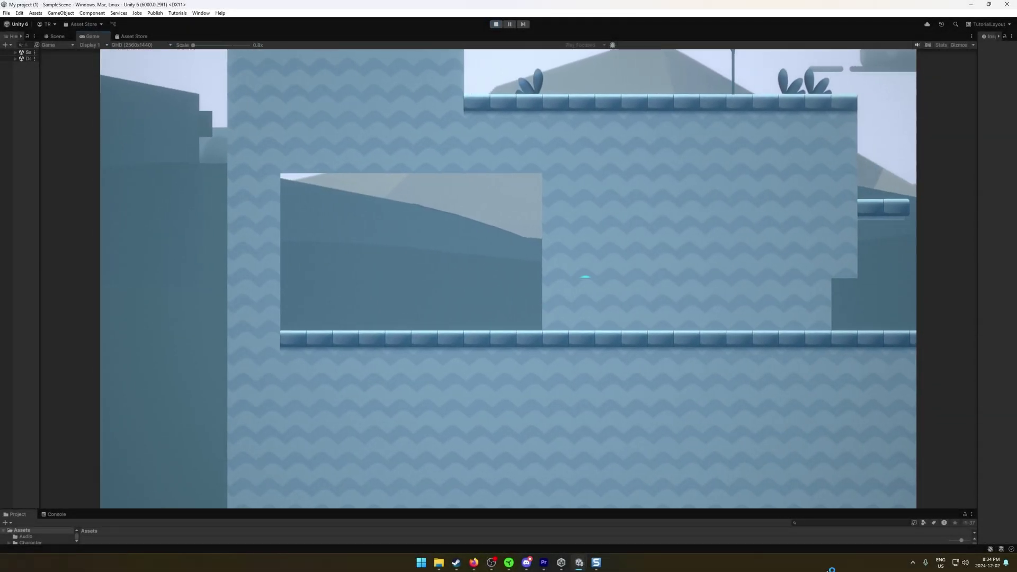
Step: Run right, collect the yellow gem and jump across the pillars onto the long platform
key("Right")
key("space")
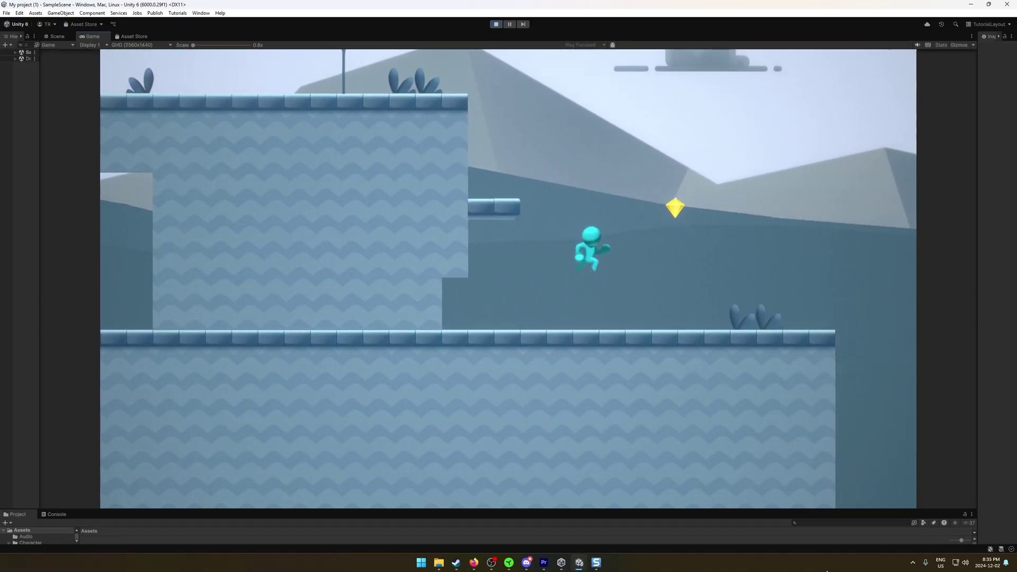
key("space")
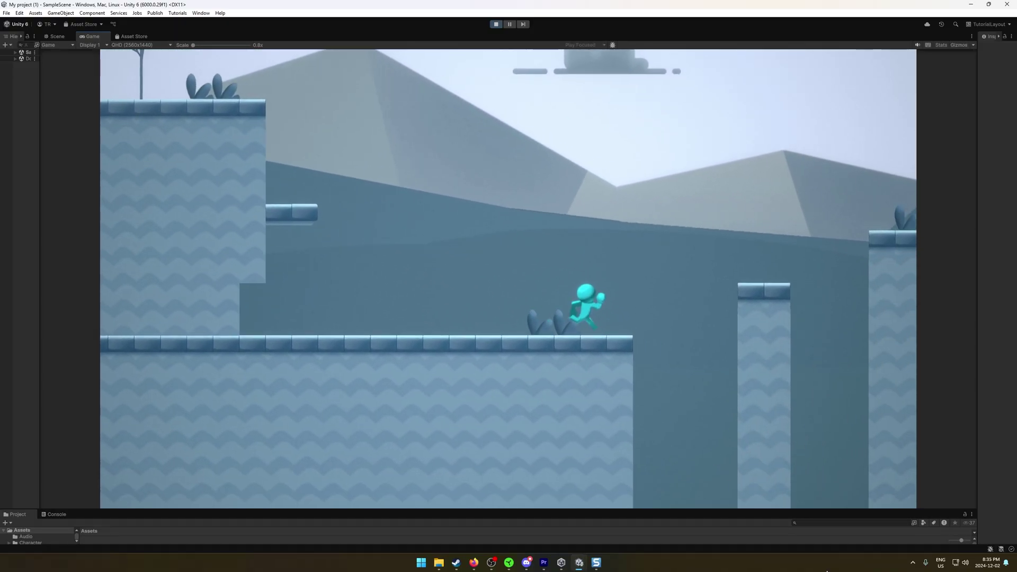
key("space")
key("space")
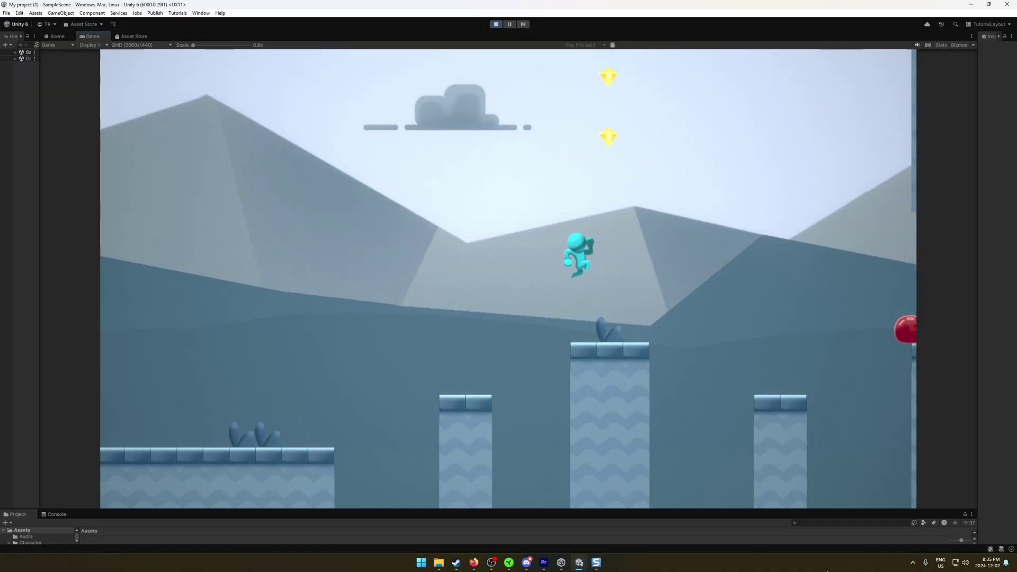
key("space")
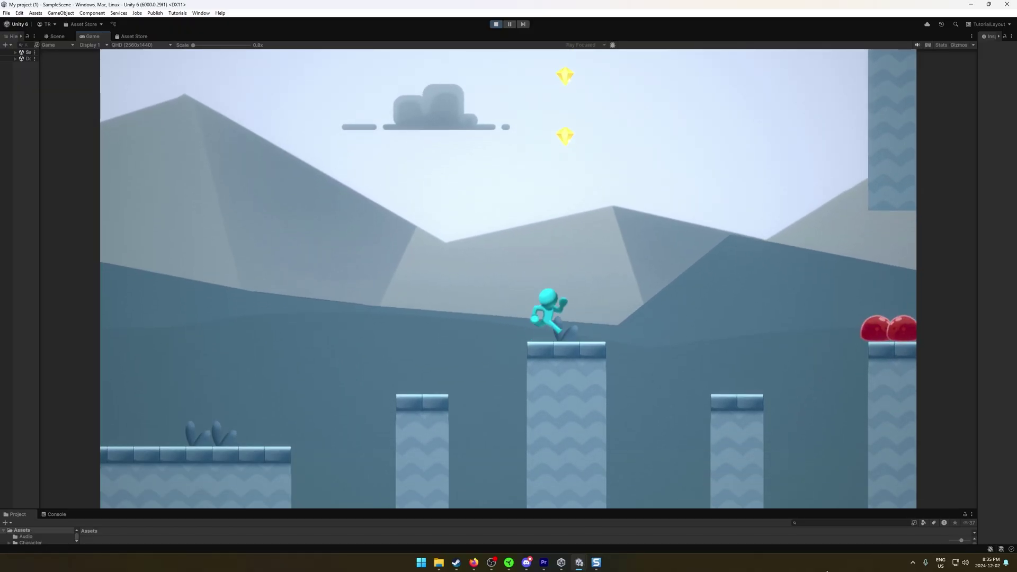
key("space")
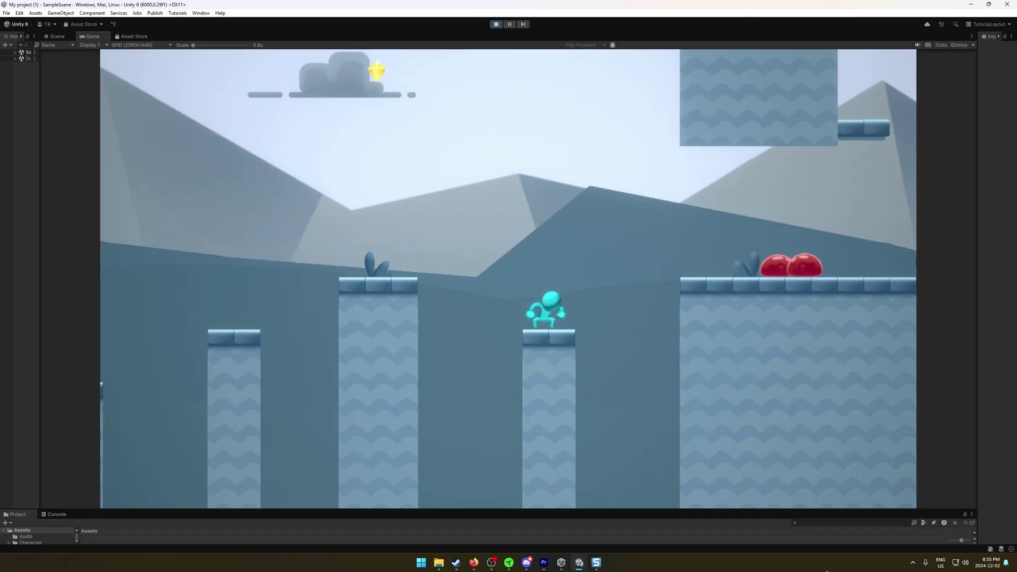
key("Right")
key("space")
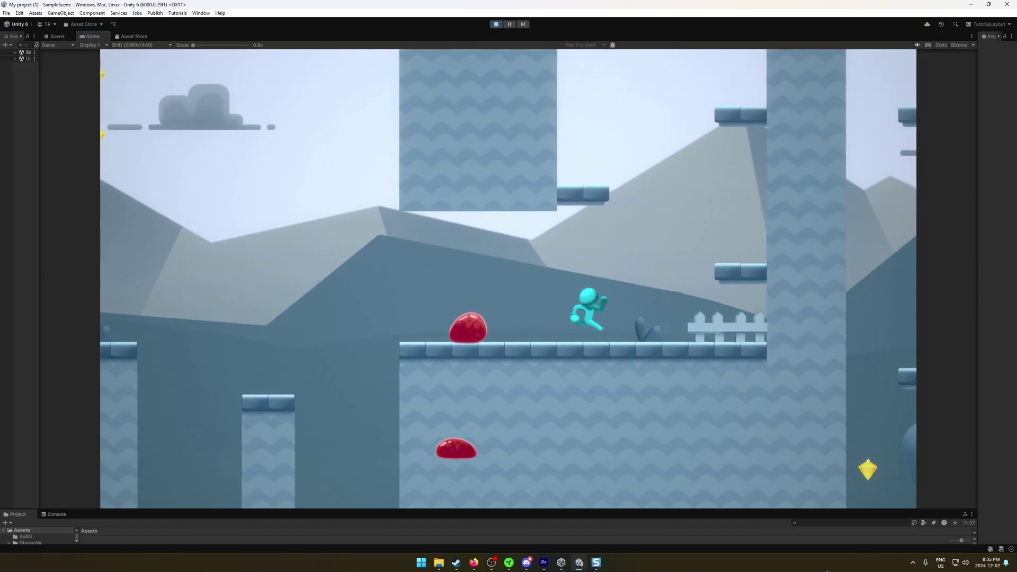
key("space")
Step: Climb between the two pillars by jumping and wall-jumping up their ledges
key("space")
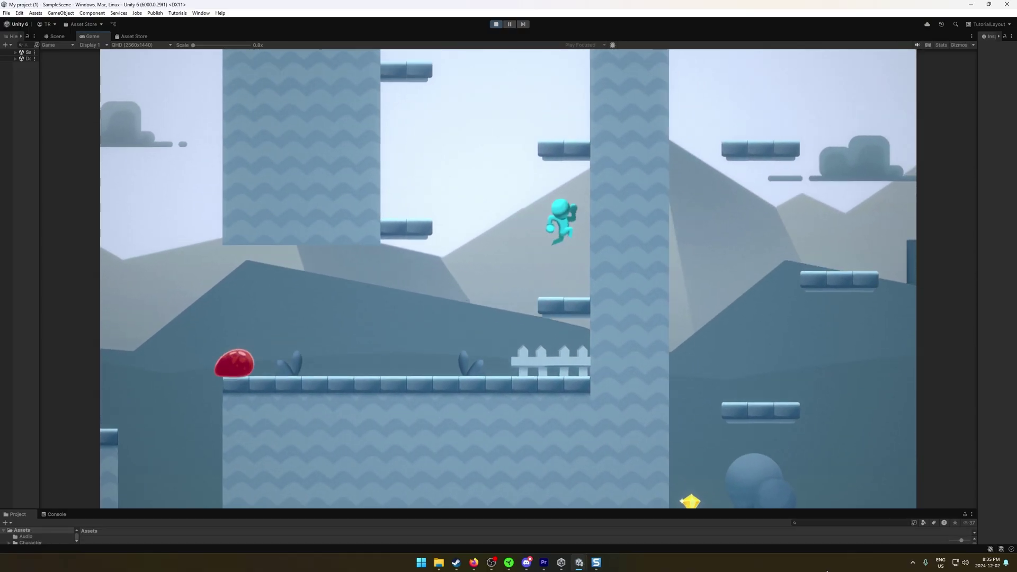
key("Left")
key("space")
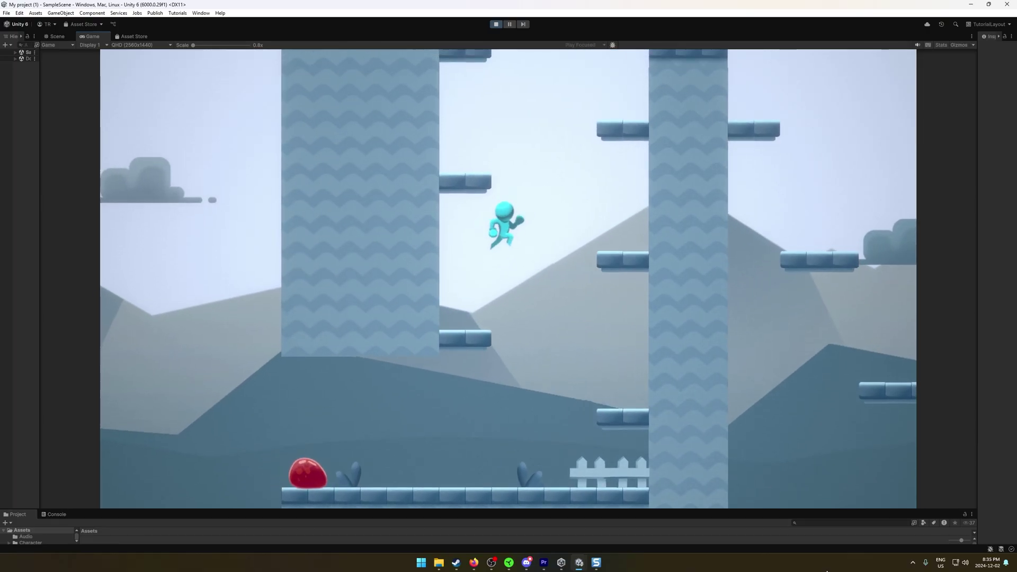
key("Right")
key("space")
key("Left")
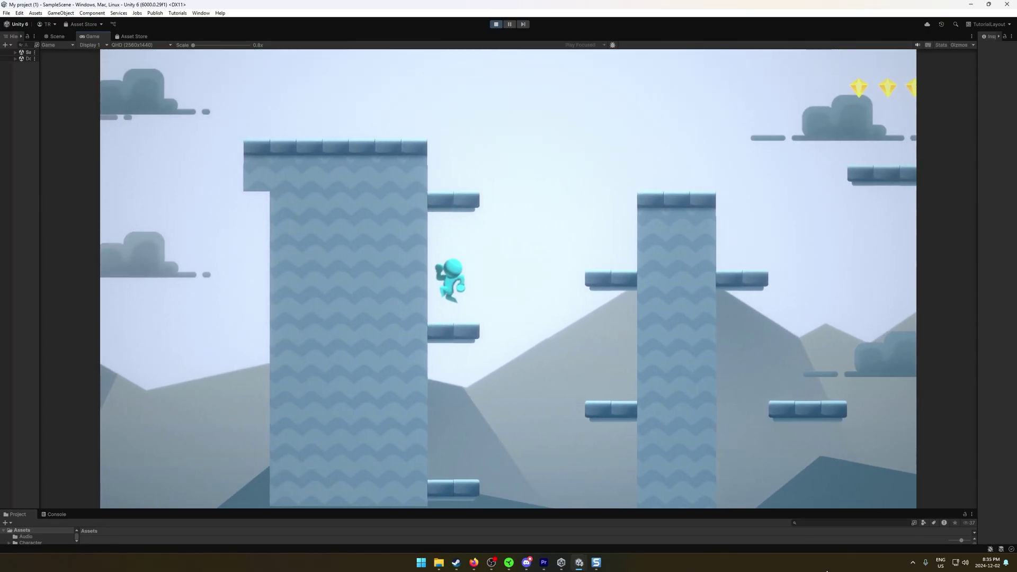
key("space")
key("Right")
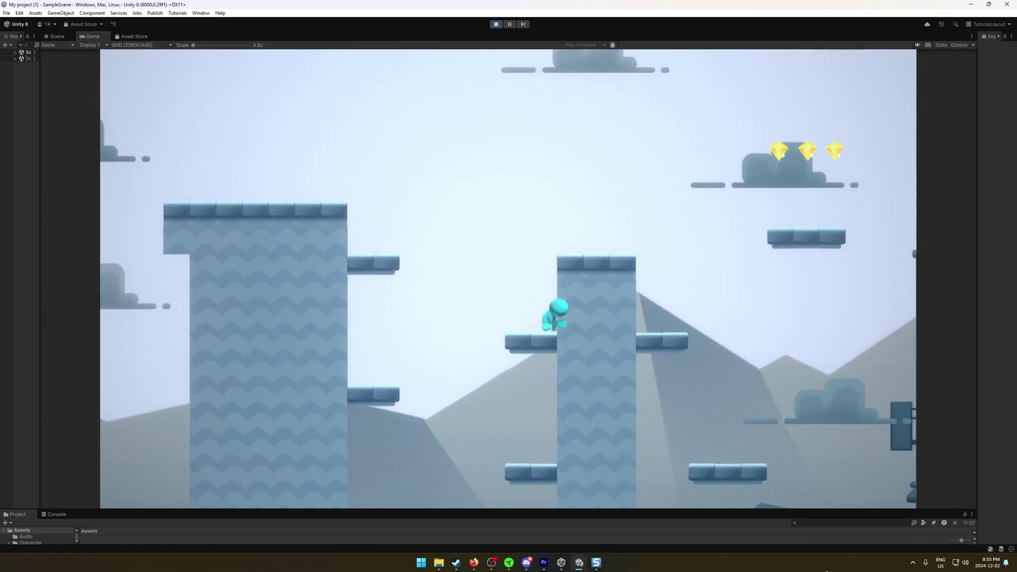
key("space")
key("space")
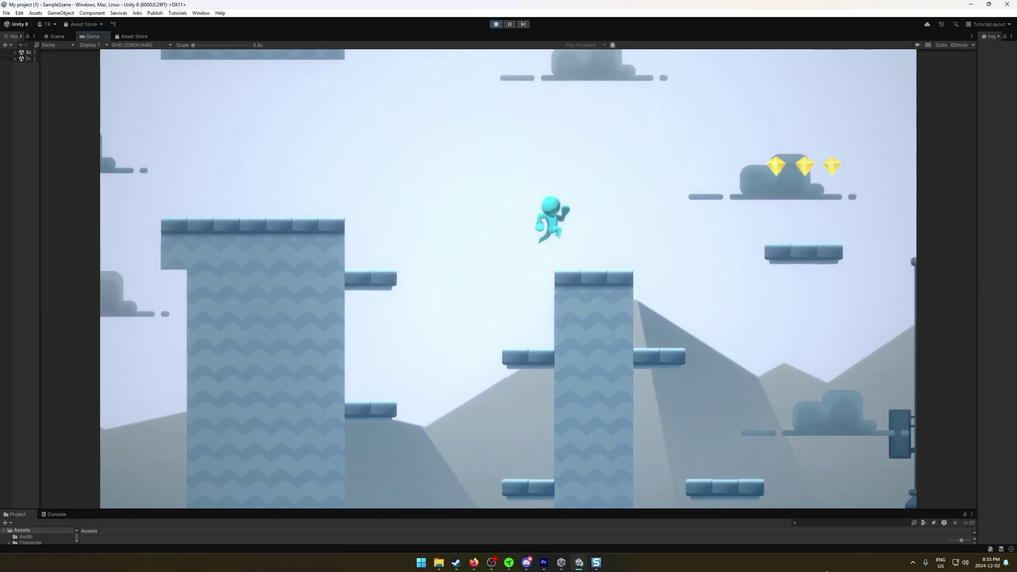
Step: Collect the gems on the cloud platform, cross the building roof and run toward the slimes
key("space")
key("Right")
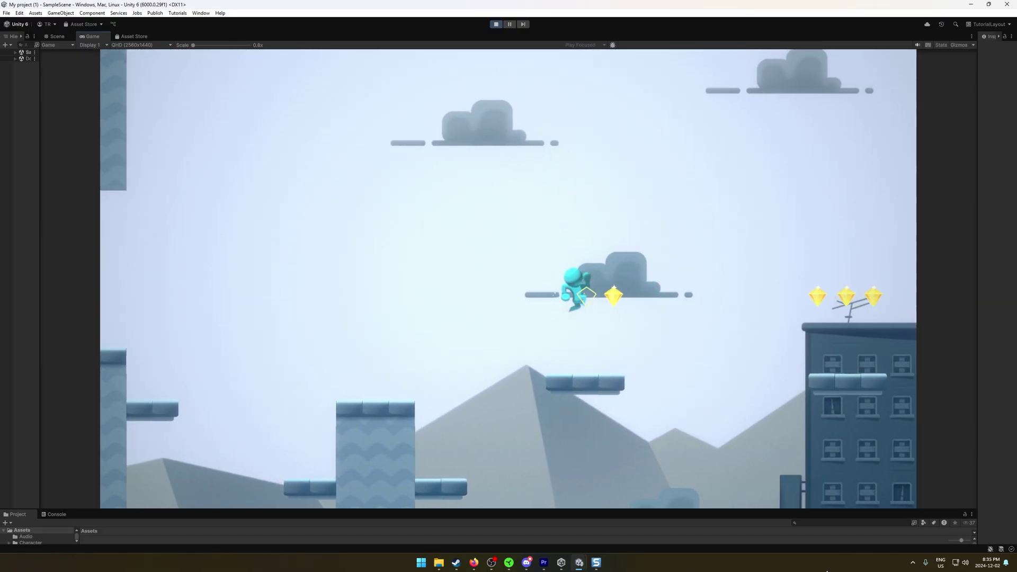
key("Right")
key("space")
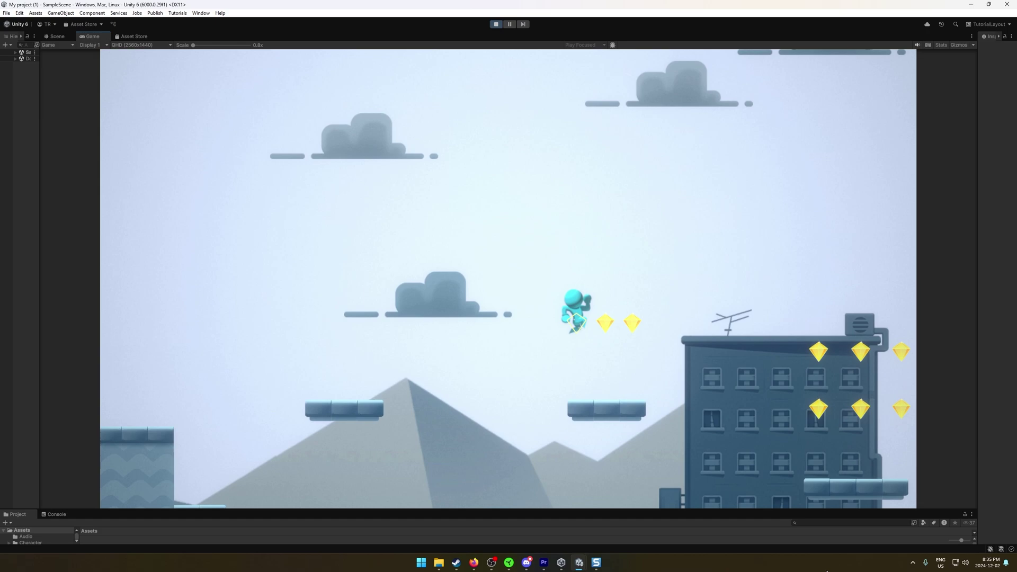
key("Right")
key("space")
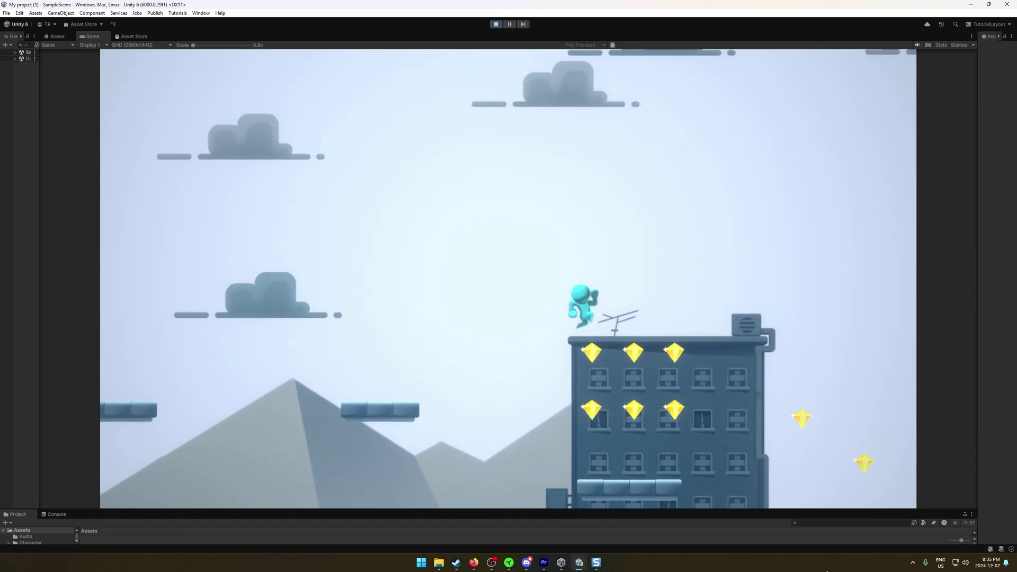
key("Left")
key("space")
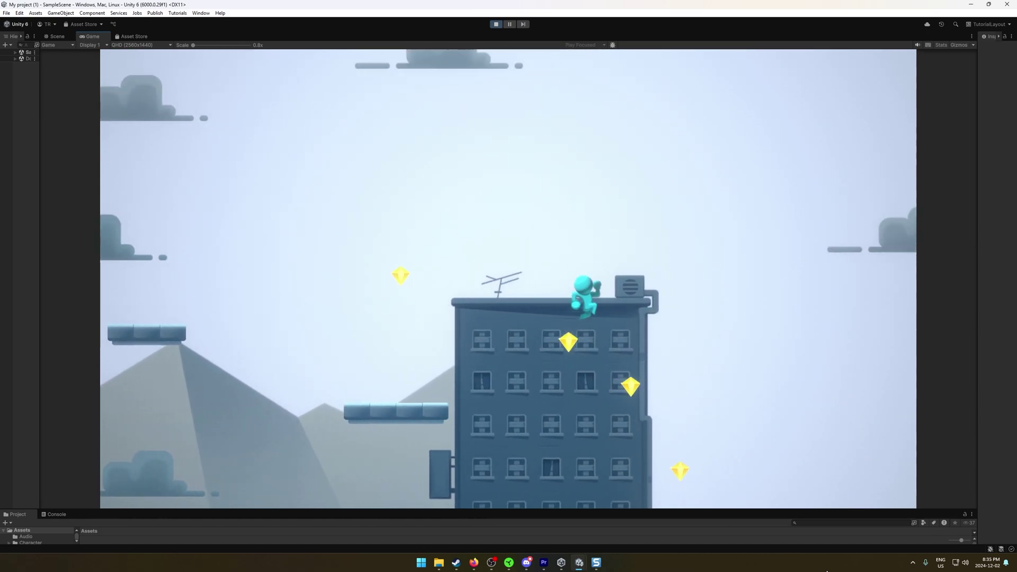
key("Right")
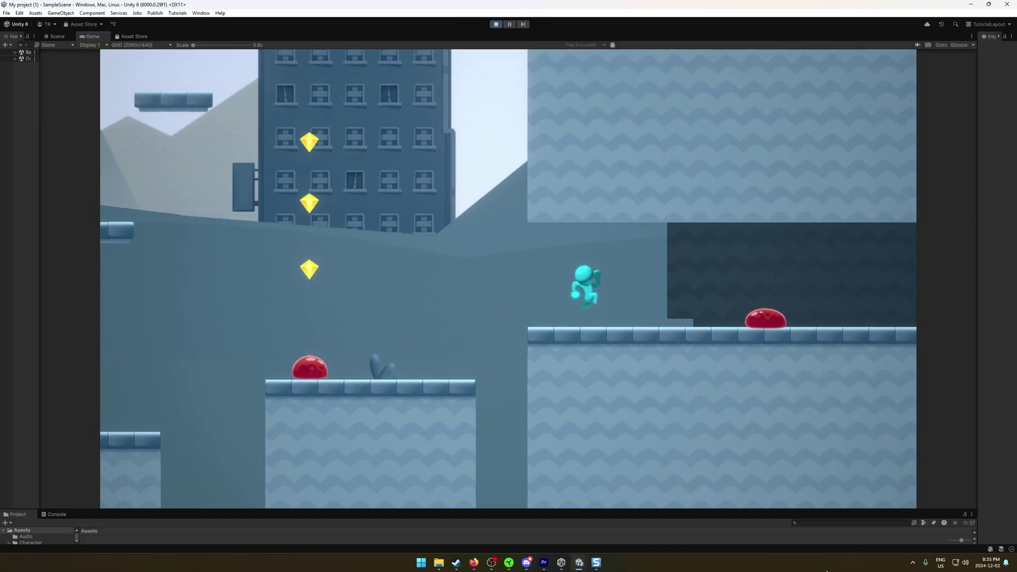
key("Right")
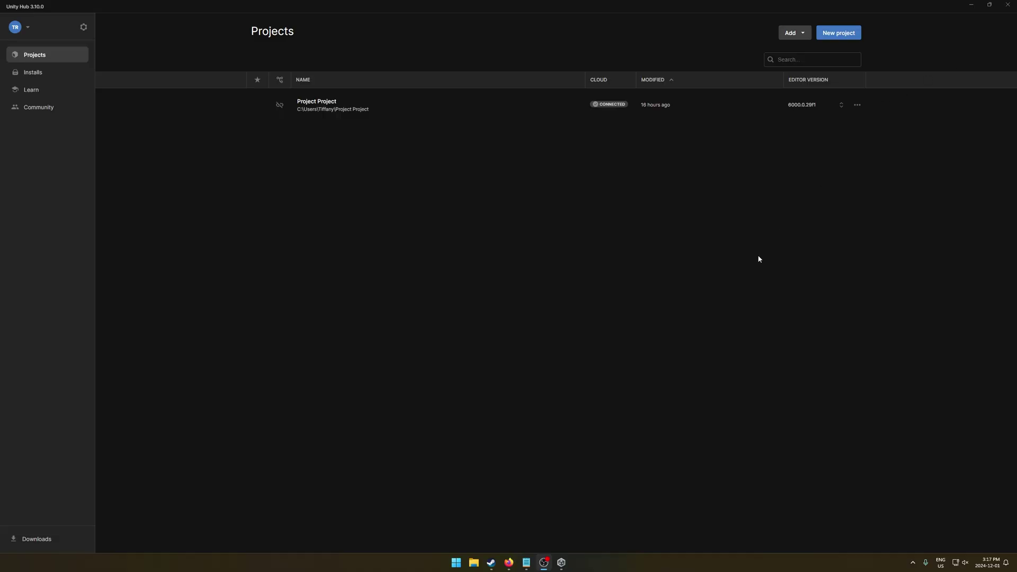
Step: Begin a new project and filter the template list with the search term '2d'
left_click(840, 34)
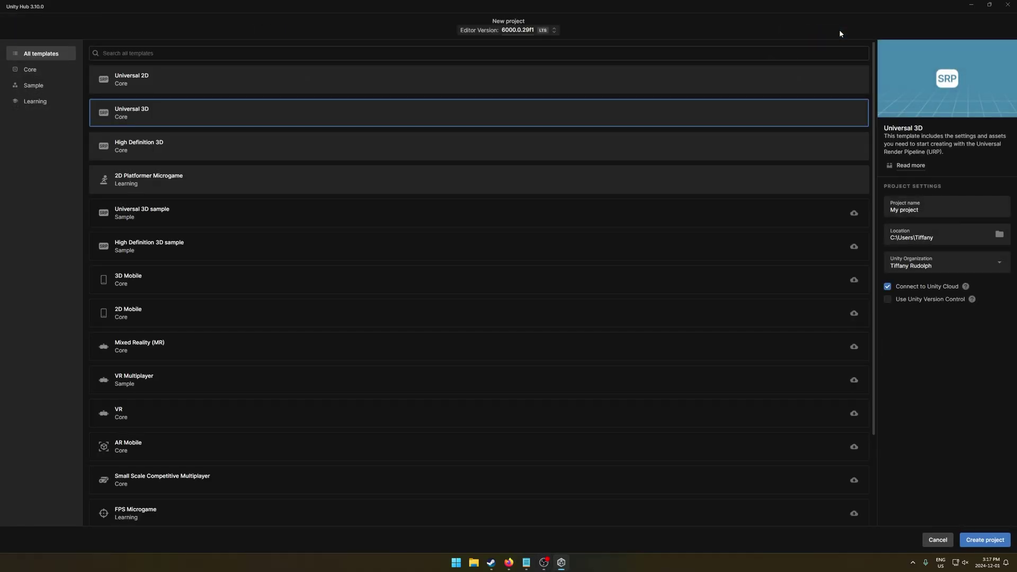
left_click(121, 52)
type("2d")
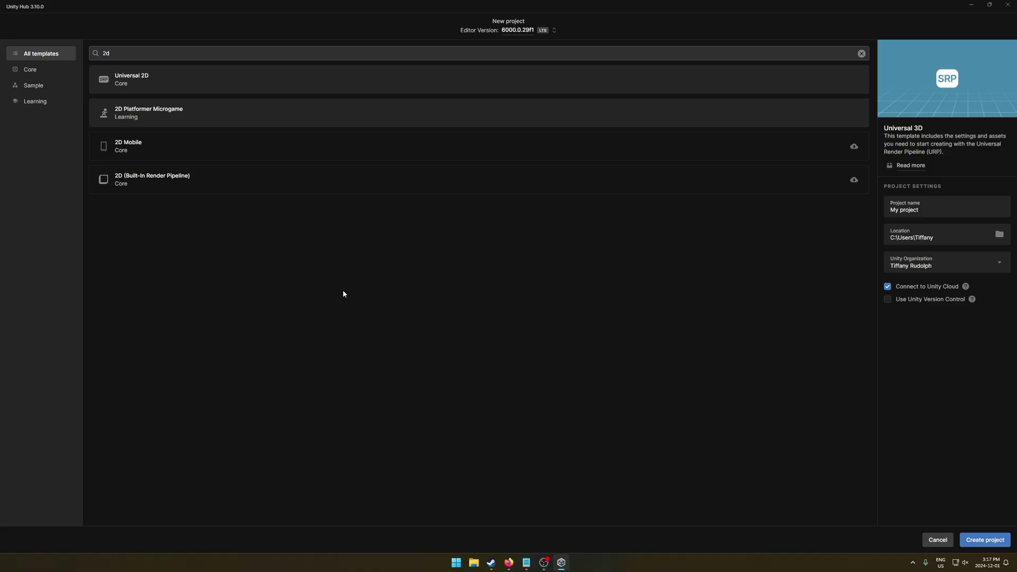
Step: Pick the Universal 2D template, then expand the Super_Retro_Collection assets down to the Tiles folder
left_click(192, 79)
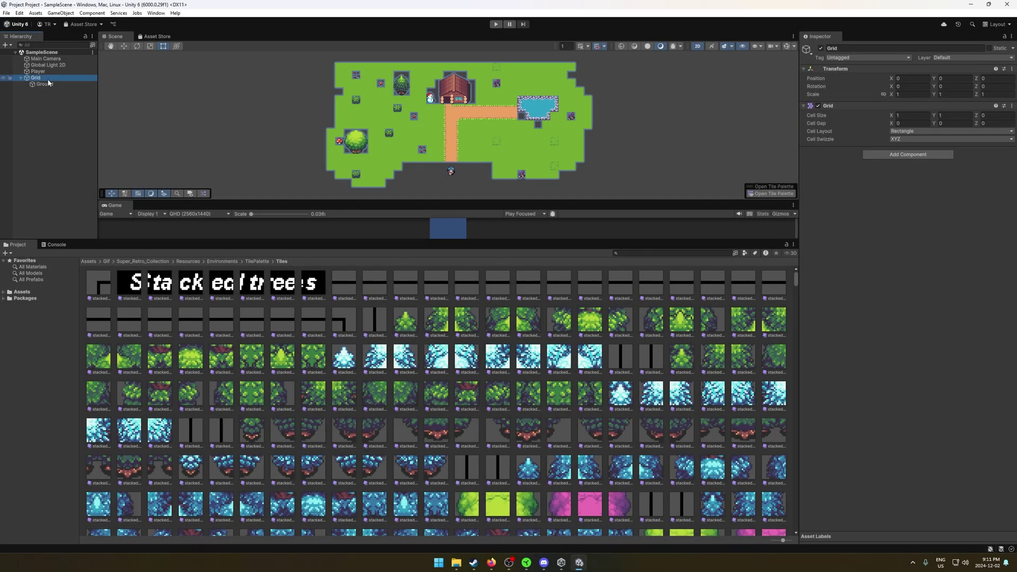
left_click(4, 291)
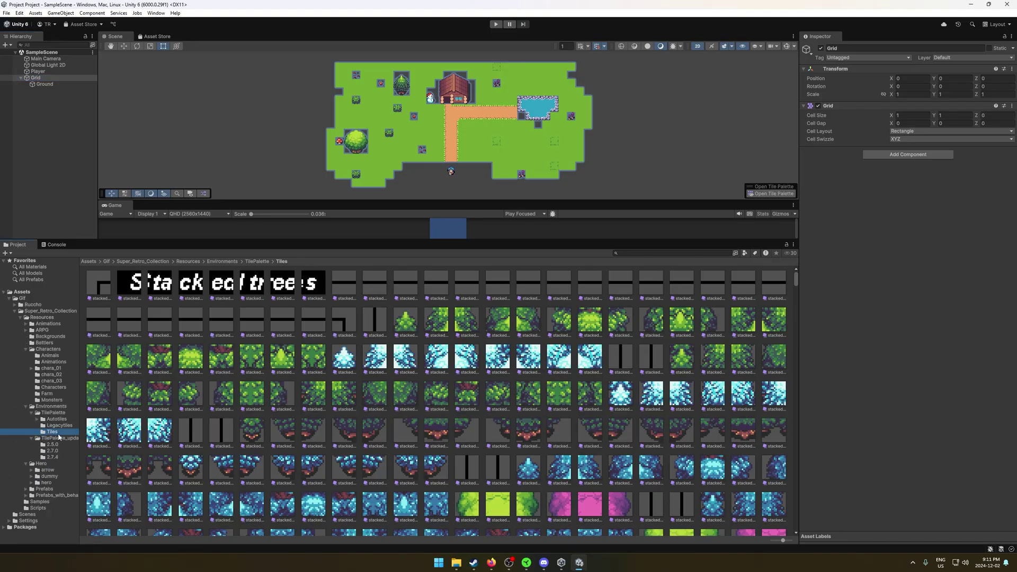
left_click(52, 432)
Step: Open the Tile Palette, move it right, and try placing the stacked_trees_33 tile in the scene
left_click(773, 193)
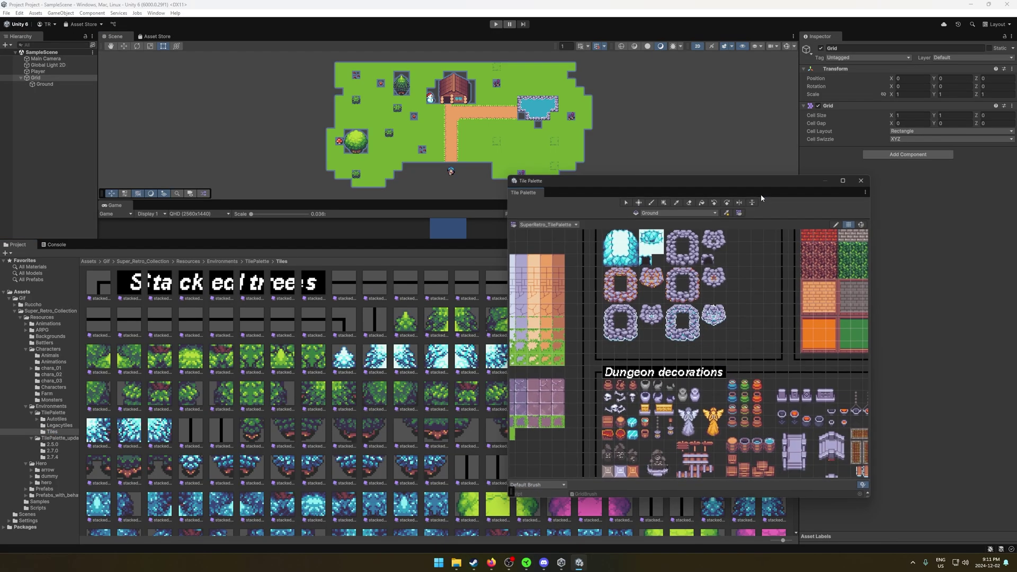
left_click_drag(710, 178, 867, 89)
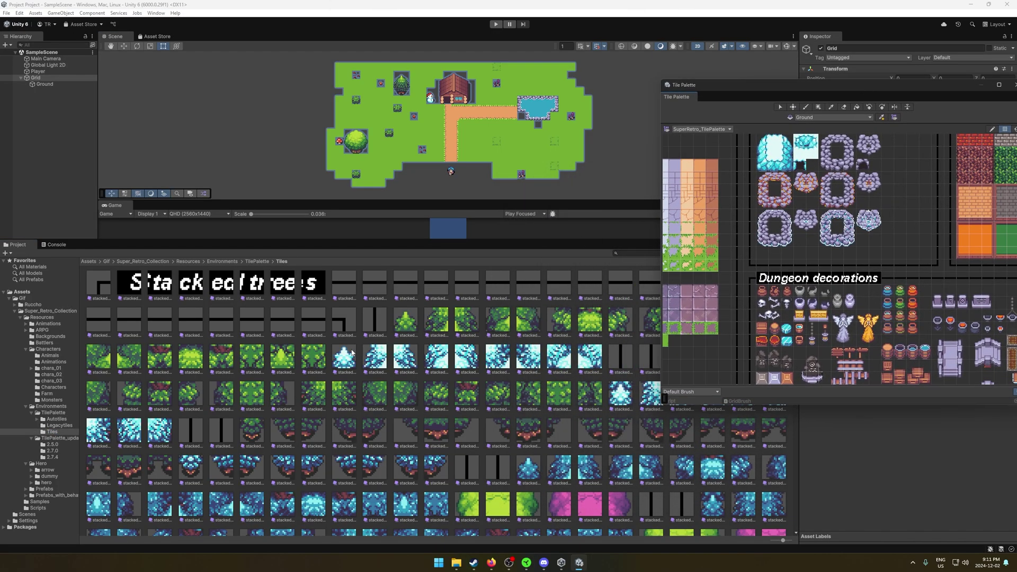
left_click(407, 323)
left_click_drag(409, 326, 397, 122)
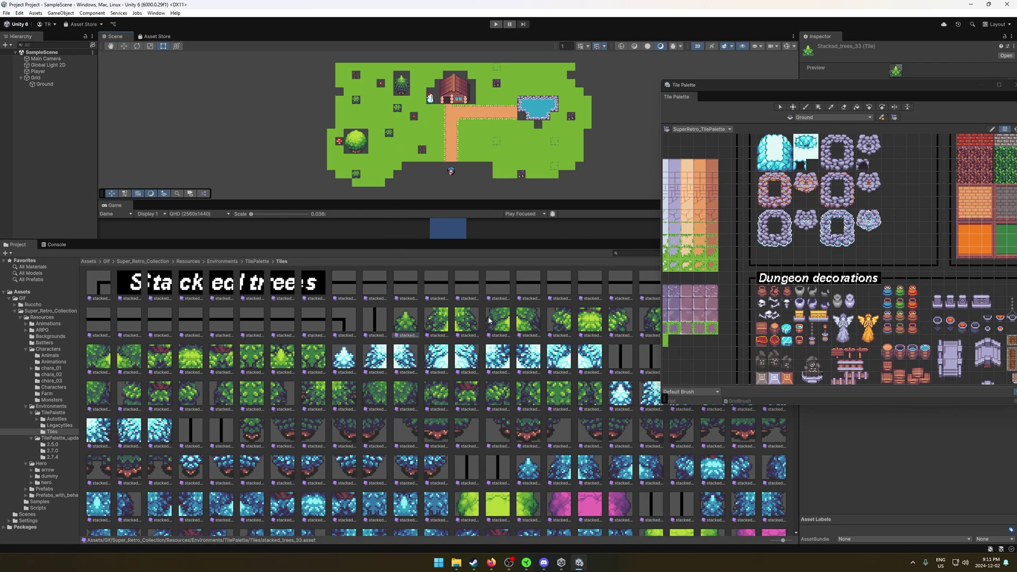
Step: Reposition the palette, pick a bush tile and paint a tall pine tree by the island path
scroll(817, 221, "down", 2)
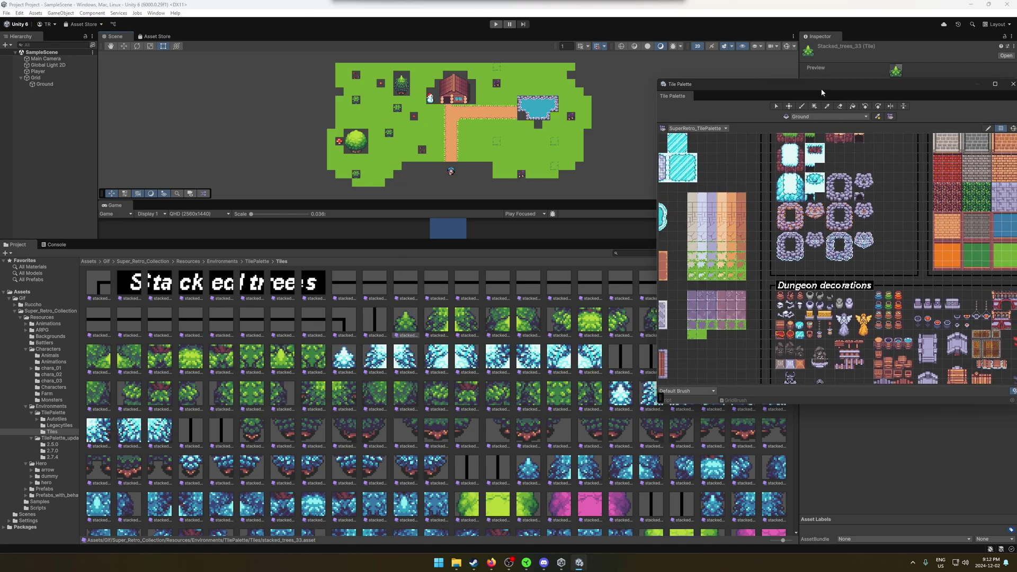
left_click_drag(822, 88, 765, 91)
scroll(734, 285, "down", 3)
scroll(734, 285, "down", 3)
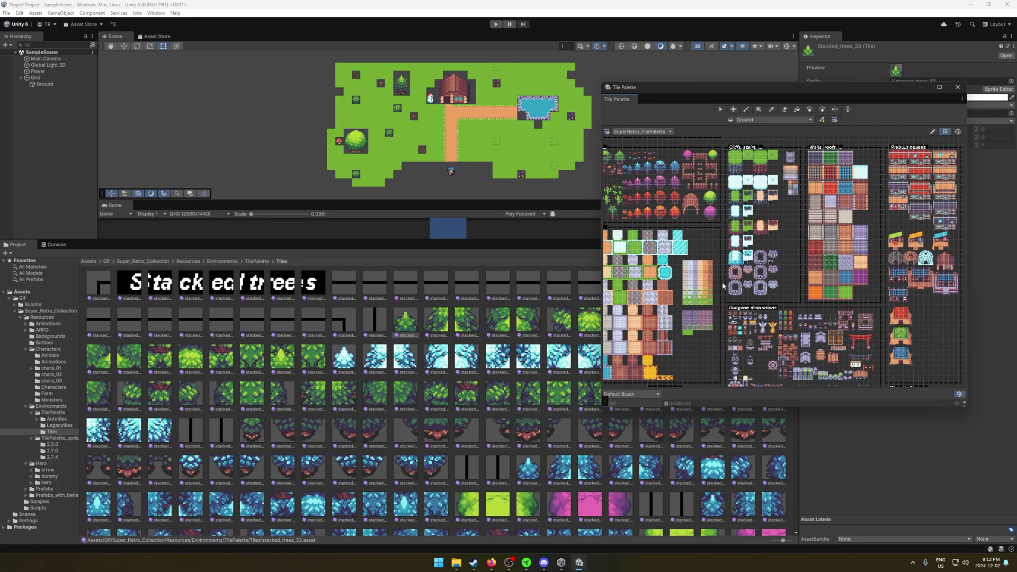
scroll(609, 180, "up", 5)
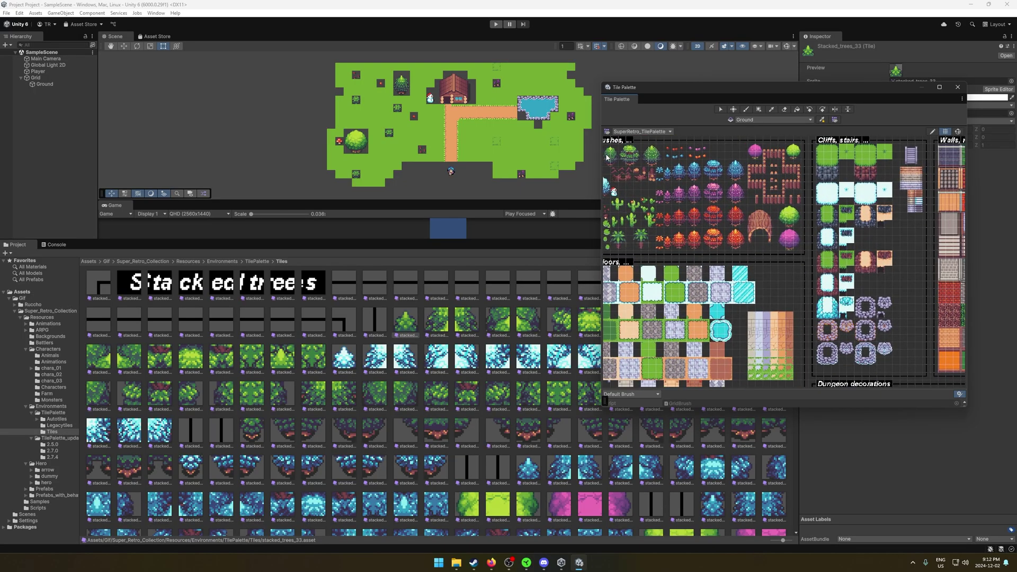
left_click(666, 212)
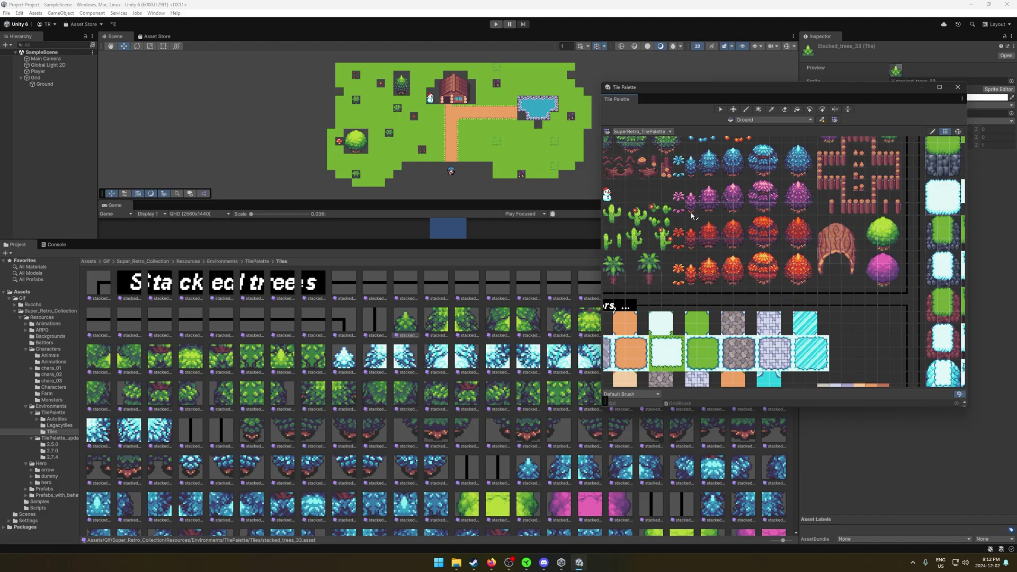
scroll(688, 154, "down", 6)
scroll(664, 130, "up", 5)
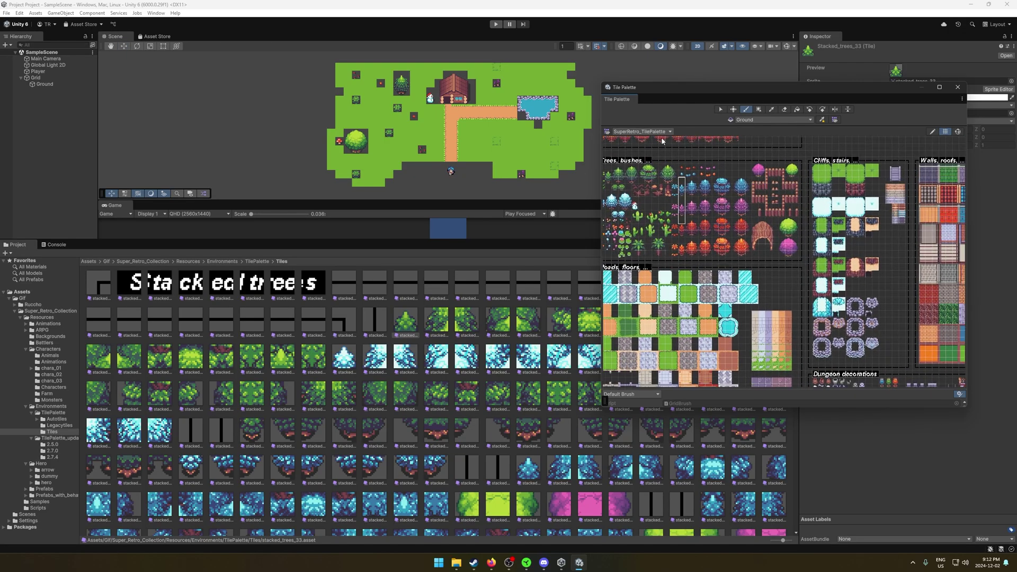
left_click_drag(661, 152, 682, 182)
Step: Pick the pine tree block and the flower tile, then select the row of purple tree tiles
left_click(451, 148)
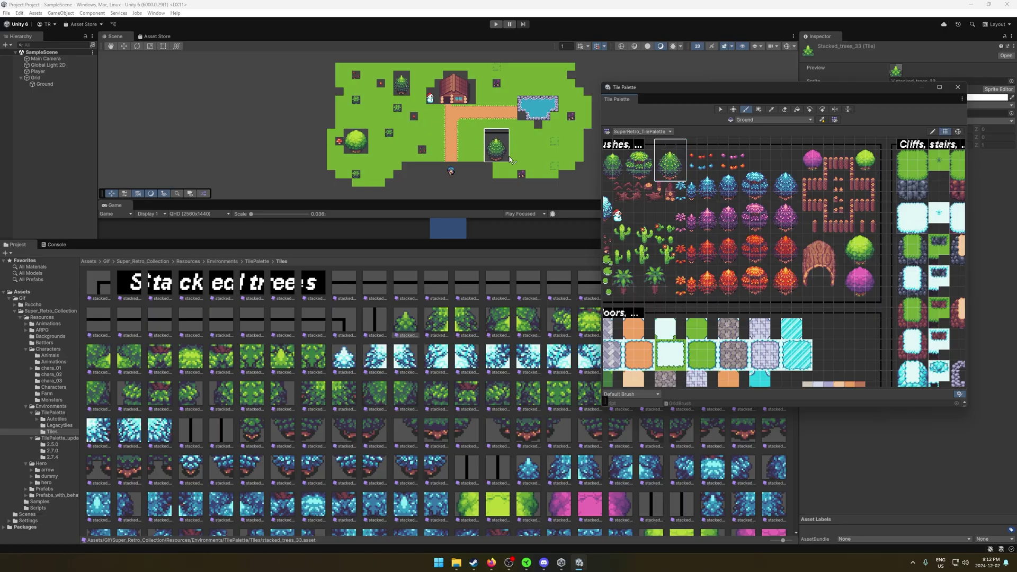
left_click(701, 159)
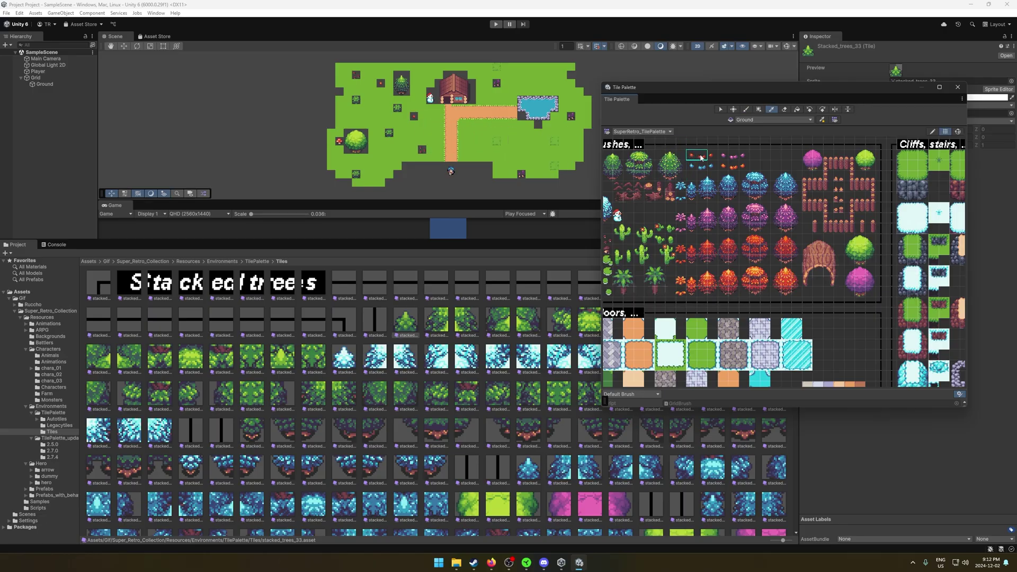
left_click(685, 158)
left_click_drag(755, 207, 657, 208)
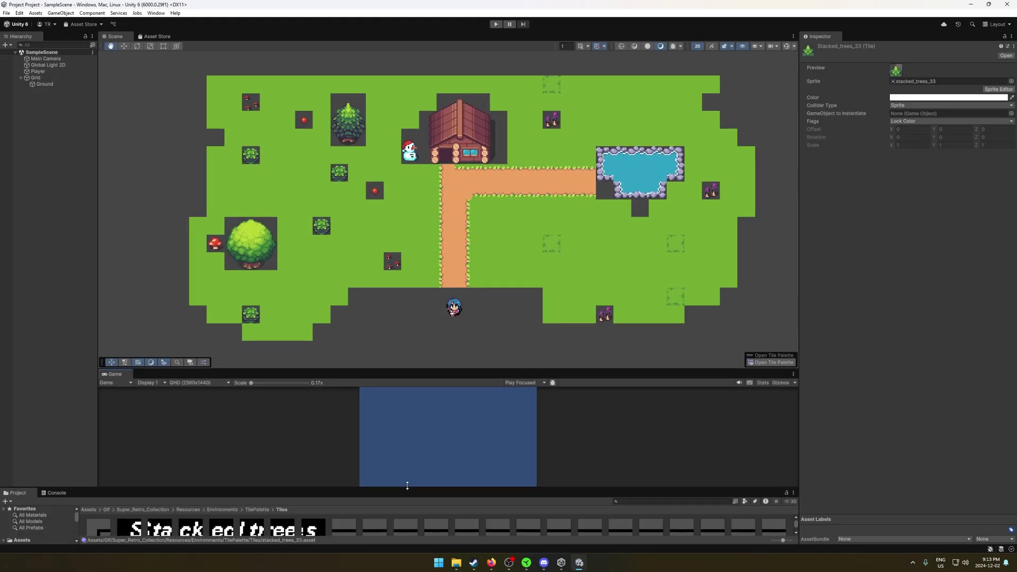
Step: Make the Project panel slightly taller and switch from the Move to the Rotate tool
left_click_drag(407, 486, 407, 471)
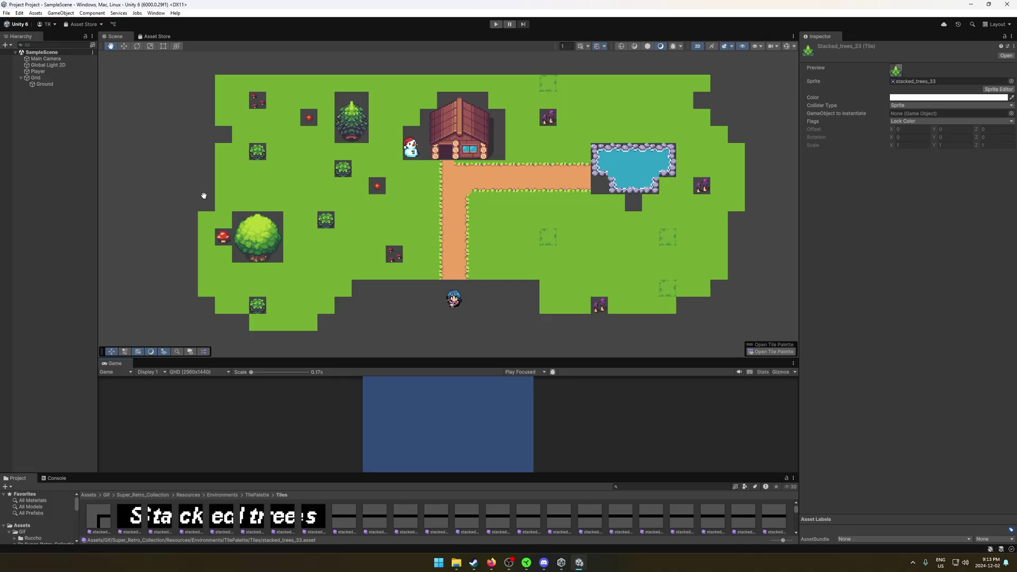
left_click(124, 46)
key("e")
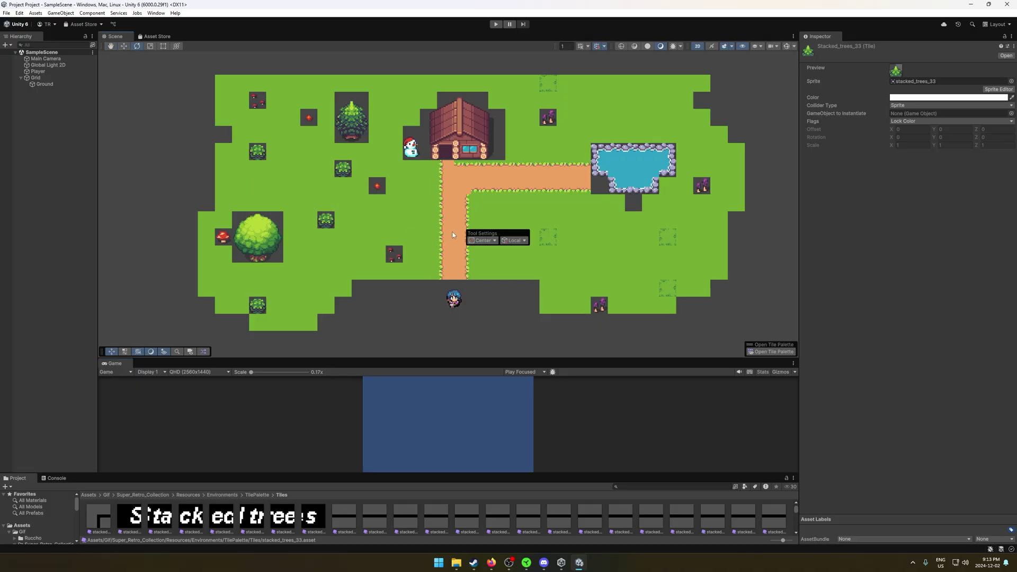
Step: Zoom the Scene view in and out to inspect the island
scroll(693, 329, "down", 10)
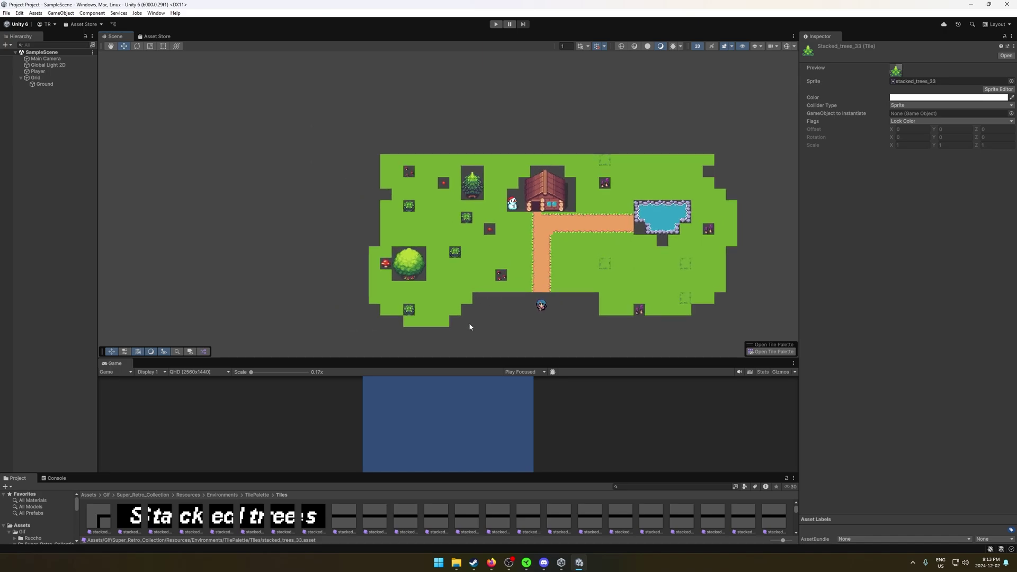
scroll(518, 317, "up", 10)
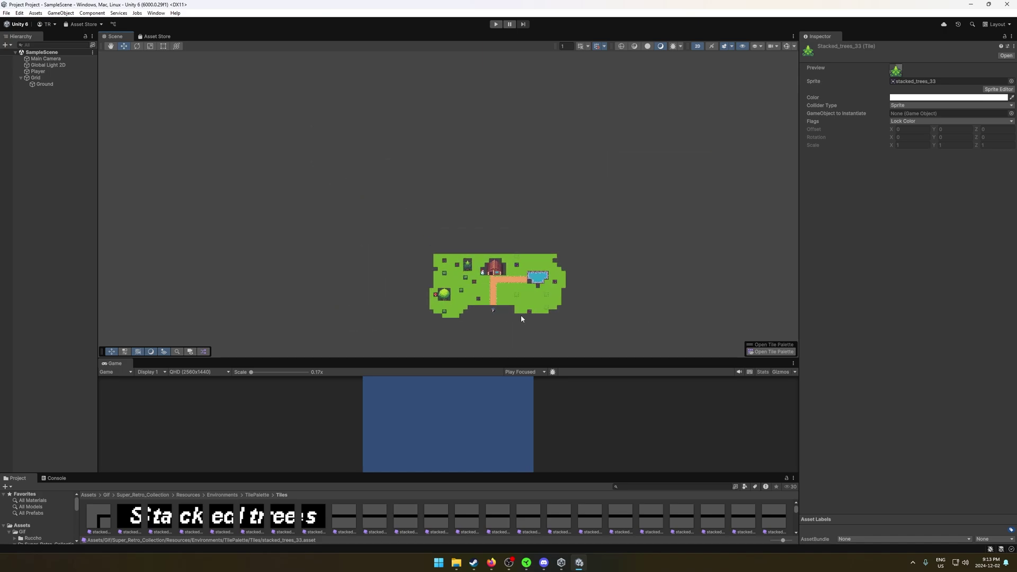
scroll(297, 232, "down", 3)
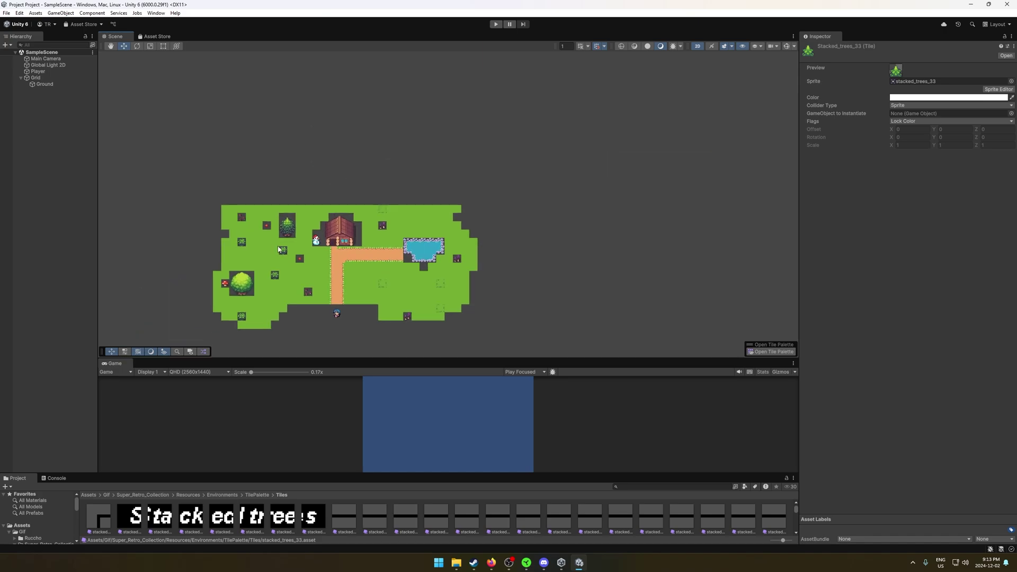
scroll(125, 272, "up", 2)
scroll(163, 266, "down", 1)
scroll(300, 291, "up", 3)
scroll(266, 278, "up", 1)
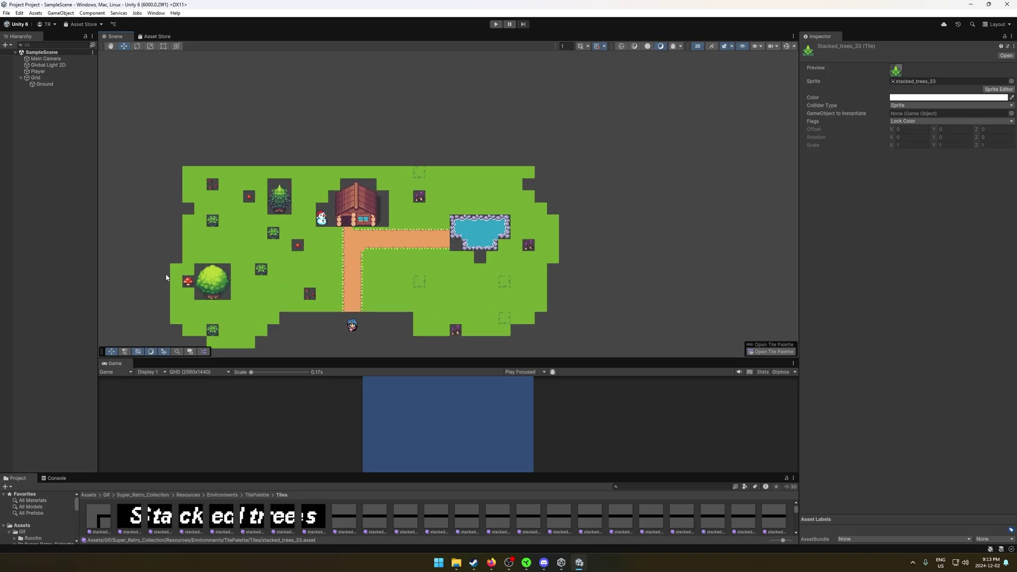
scroll(153, 302, "down", 5)
scroll(185, 328, "up", 3)
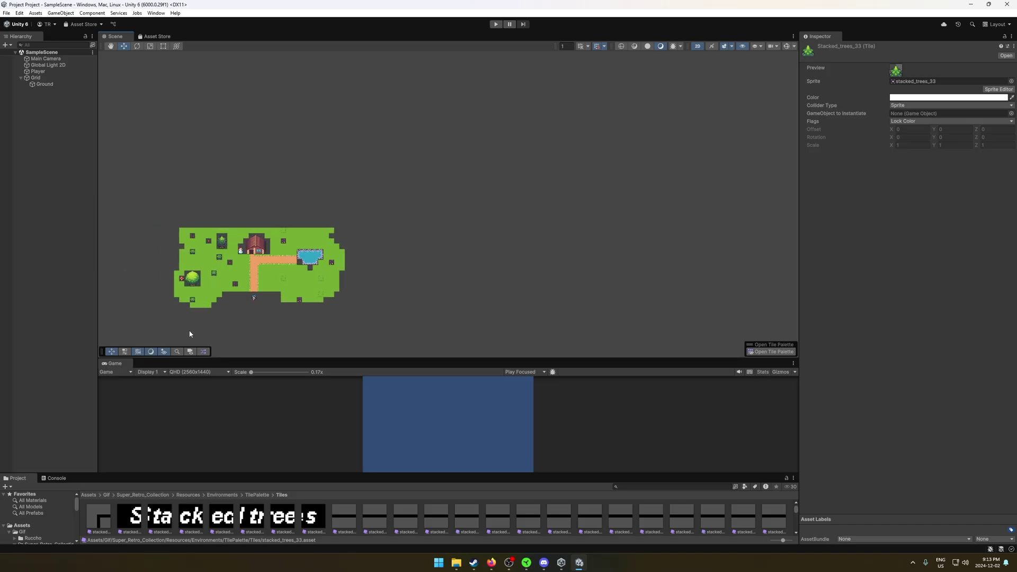
scroll(170, 325, "up", 3)
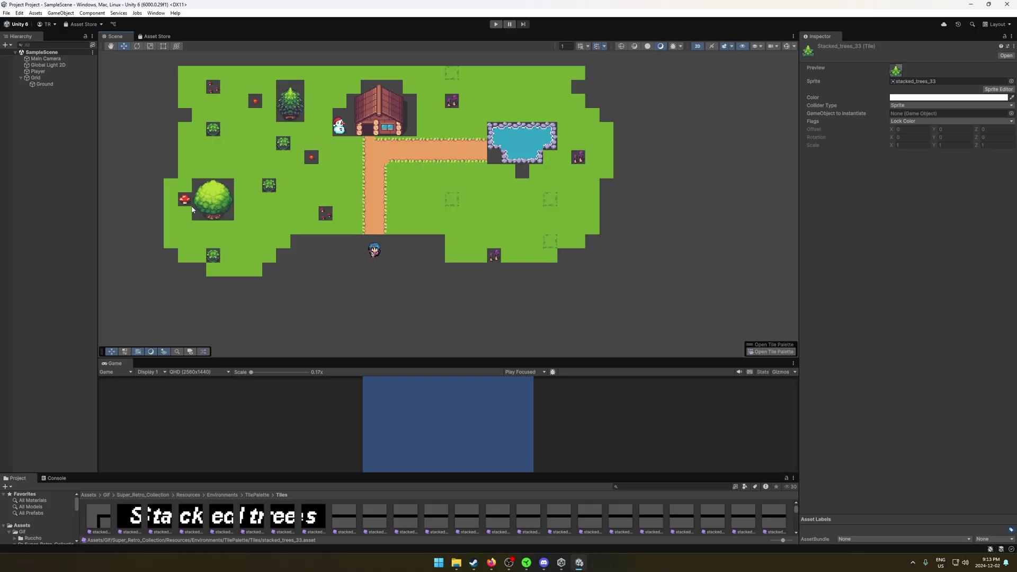
scroll(319, 74, "down", 2)
scroll(327, 52, "up", 3)
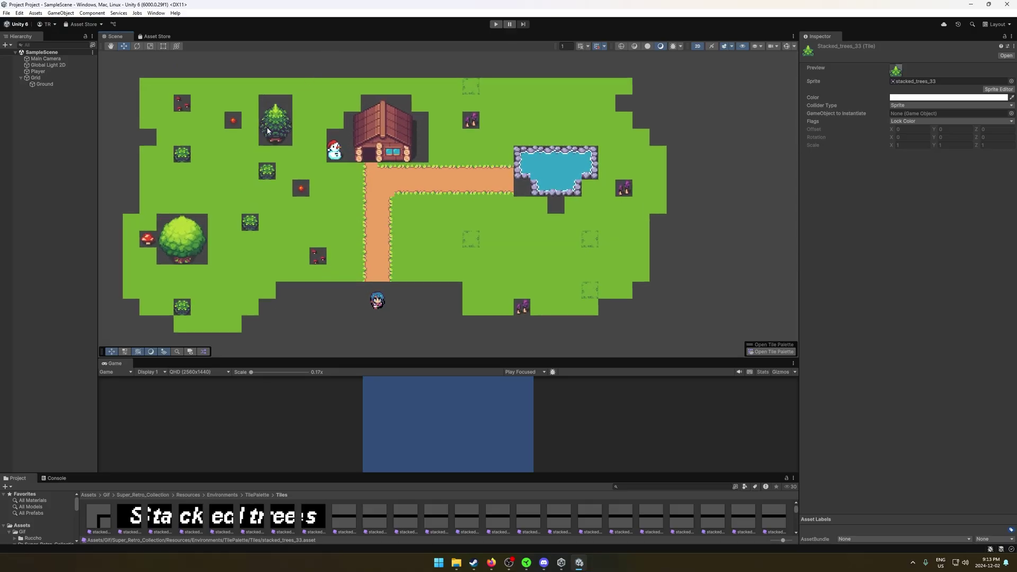
scroll(121, 169, "down", 2)
scroll(106, 167, "up", 3)
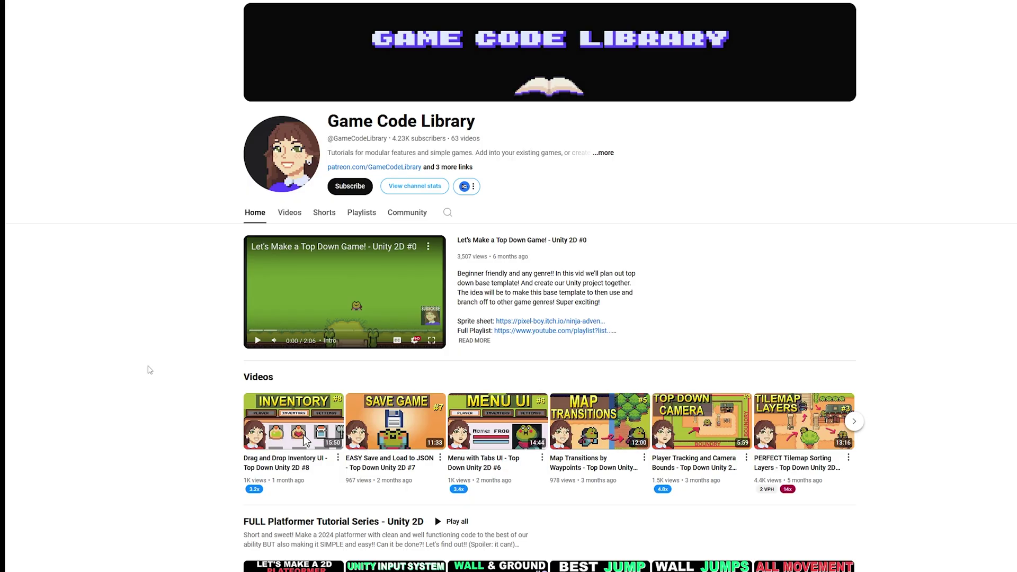
Step: Open the Top Down Tutorial Series playlist, then select the purple tree tiles in the palette
left_click(360, 215)
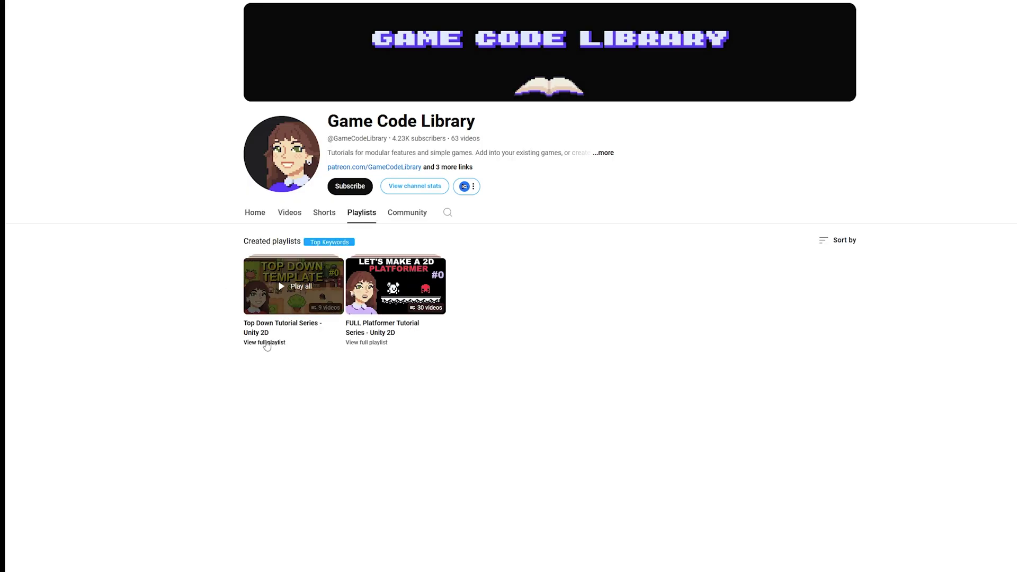
left_click(265, 343)
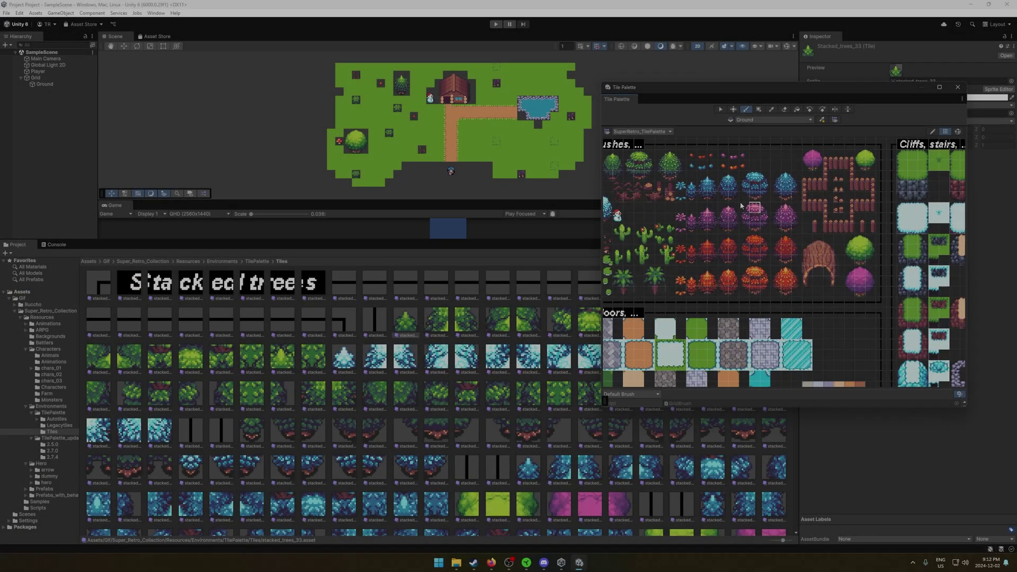
left_click_drag(741, 199, 763, 228)
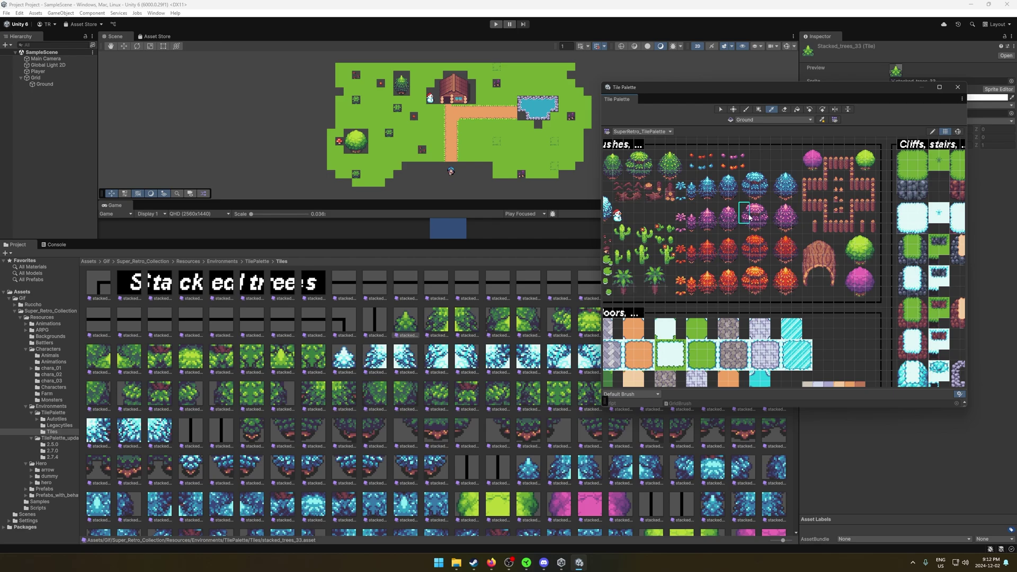
Step: Paint the purple tree onto the grass and scroll the palette to the Prebuilt houses group
left_click(488, 151)
scroll(641, 288, "down", 10)
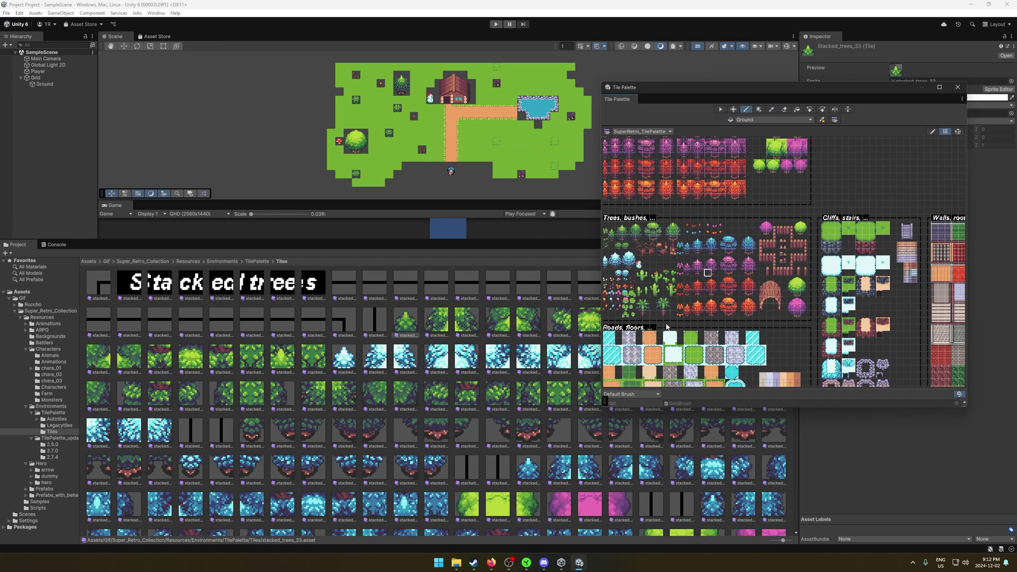
scroll(629, 324, "down", 2)
scroll(615, 314, "up", 8)
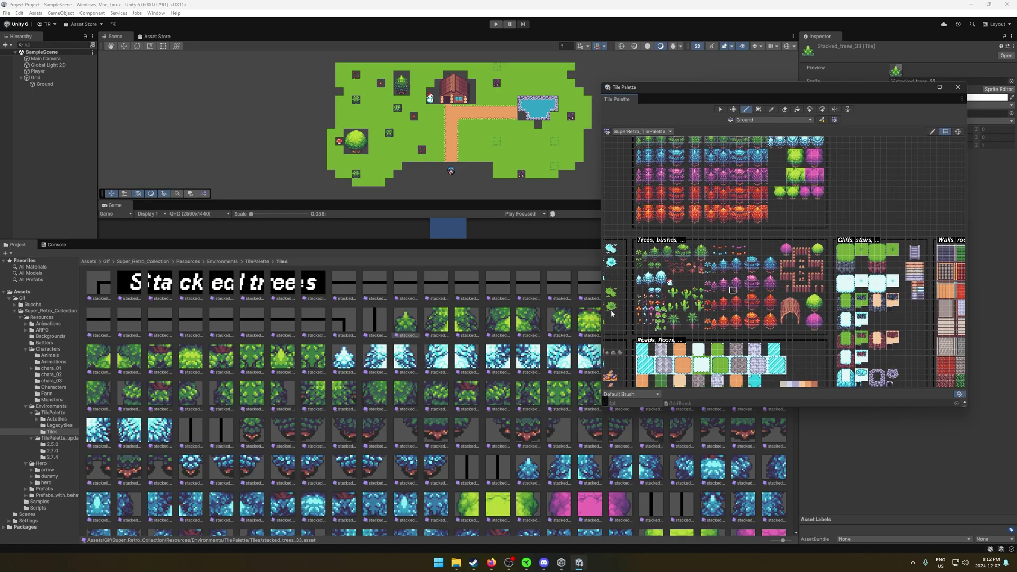
scroll(604, 300, "up", 1)
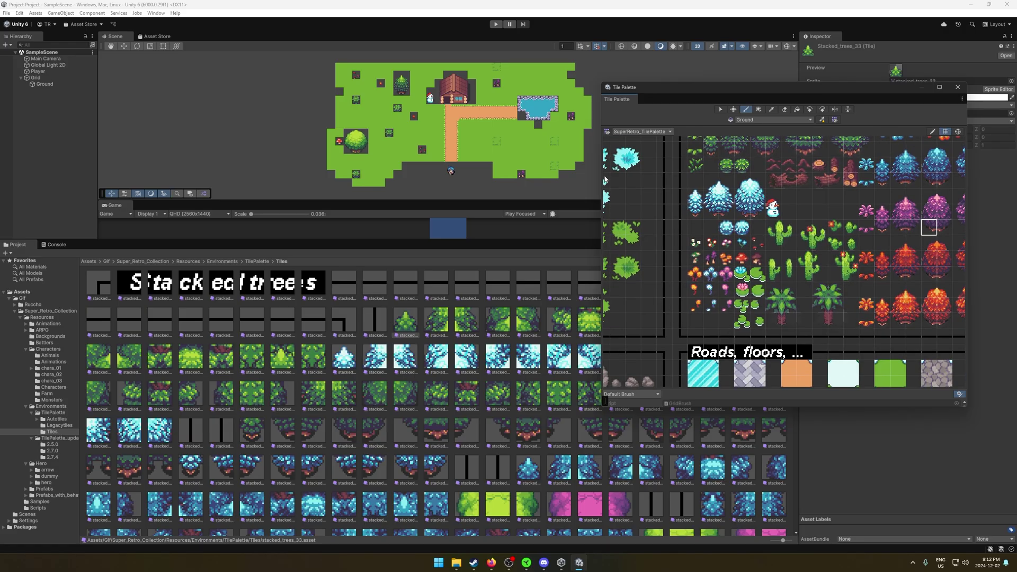
scroll(608, 381, "down", 4)
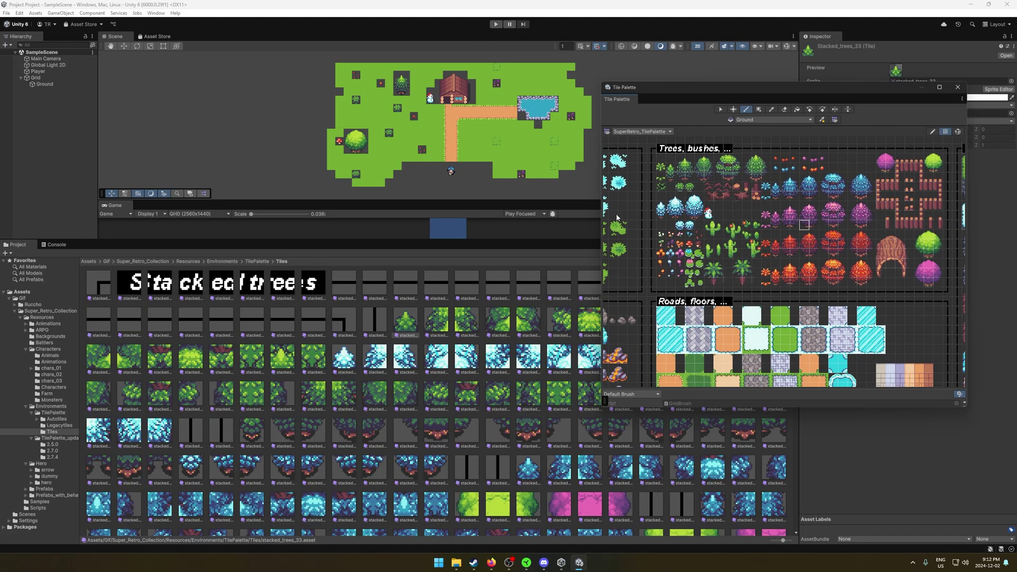
scroll(608, 382, "down", 2)
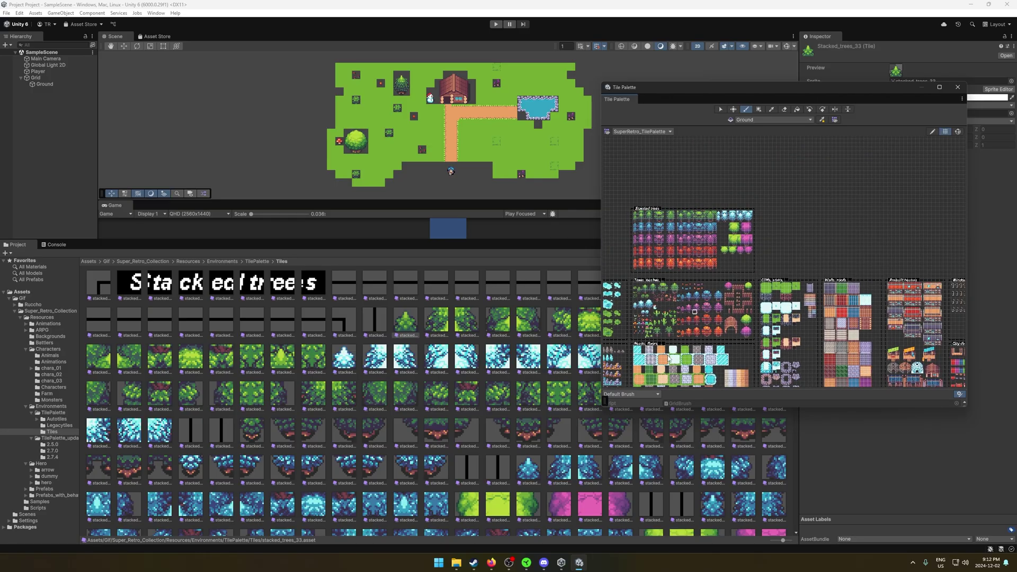
scroll(928, 389, "up", 6)
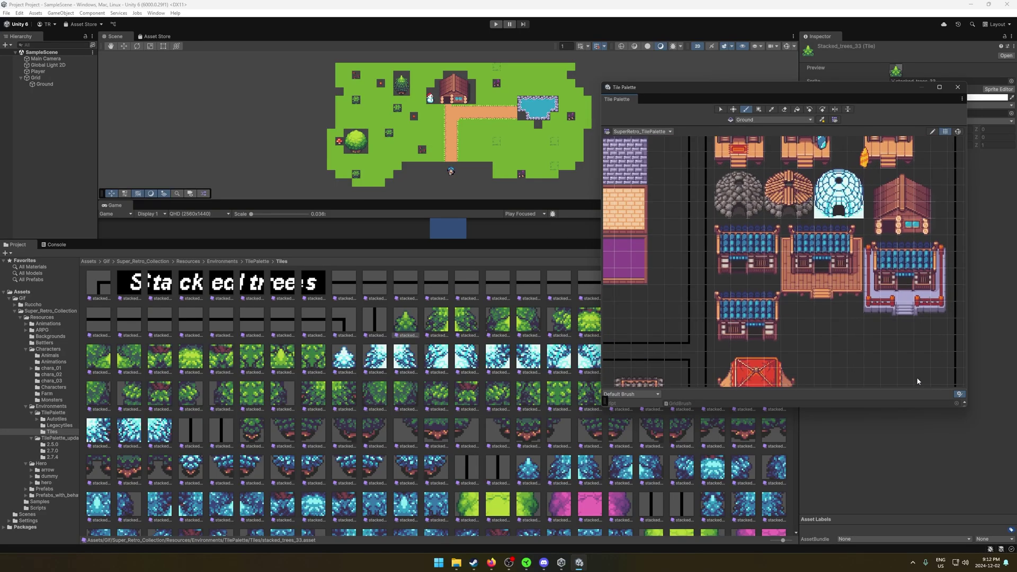
scroll(853, 385, "down", 5)
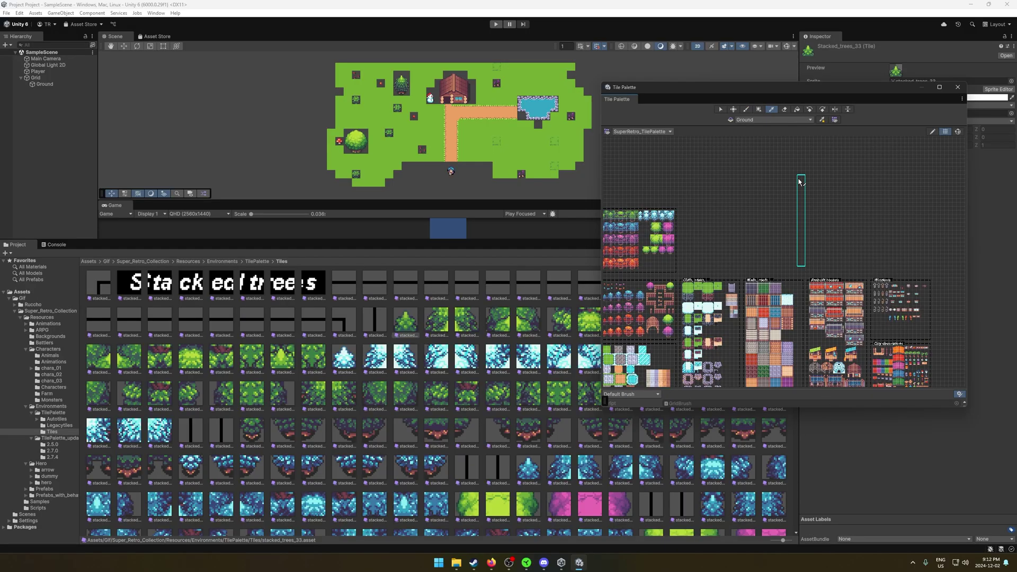
Step: Select a tall block of prebuilt house tiles, then narrow the selection to one cell
left_click_drag(811, 306, 816, 391)
scroll(816, 391, "up", 8)
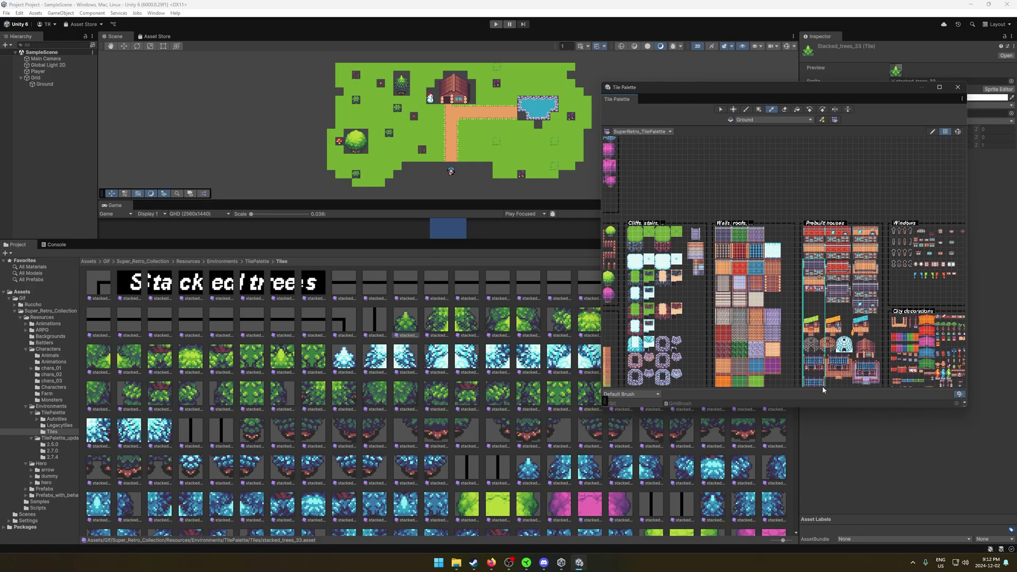
scroll(812, 348, "up", 4)
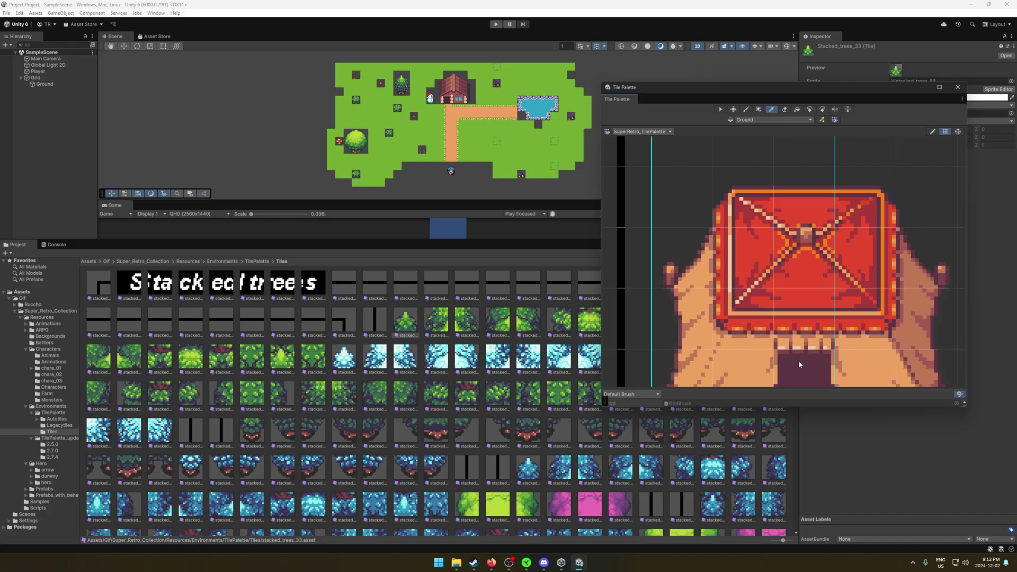
scroll(759, 318, "down", 6)
left_click(759, 318)
scroll(759, 318, "down", 6)
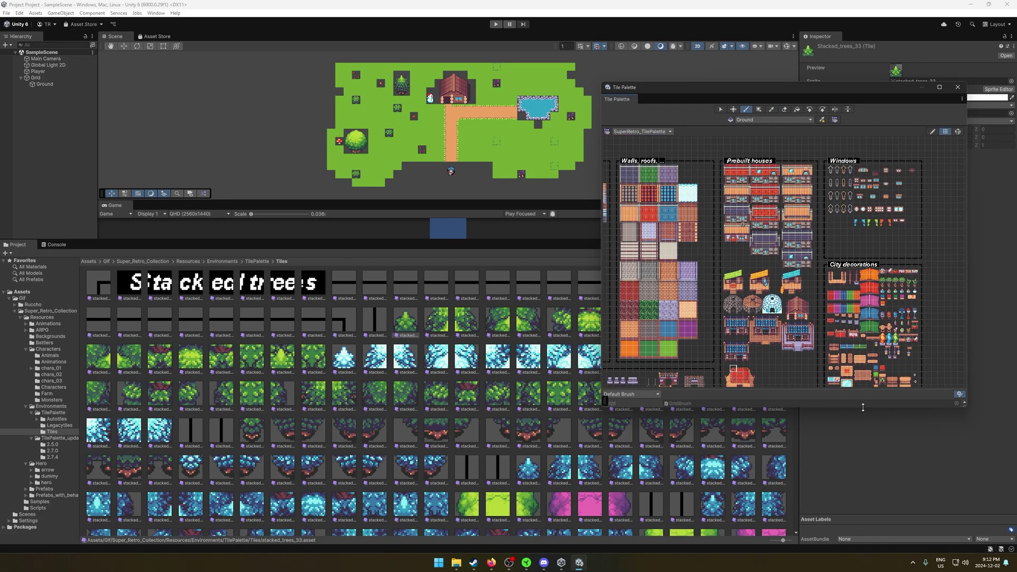
Step: Enlarge the palette window to reveal the brush settings, then shrink it again
left_click_drag(863, 408, 869, 496)
left_click_drag(819, 394, 813, 485)
scroll(748, 466, "down", 1)
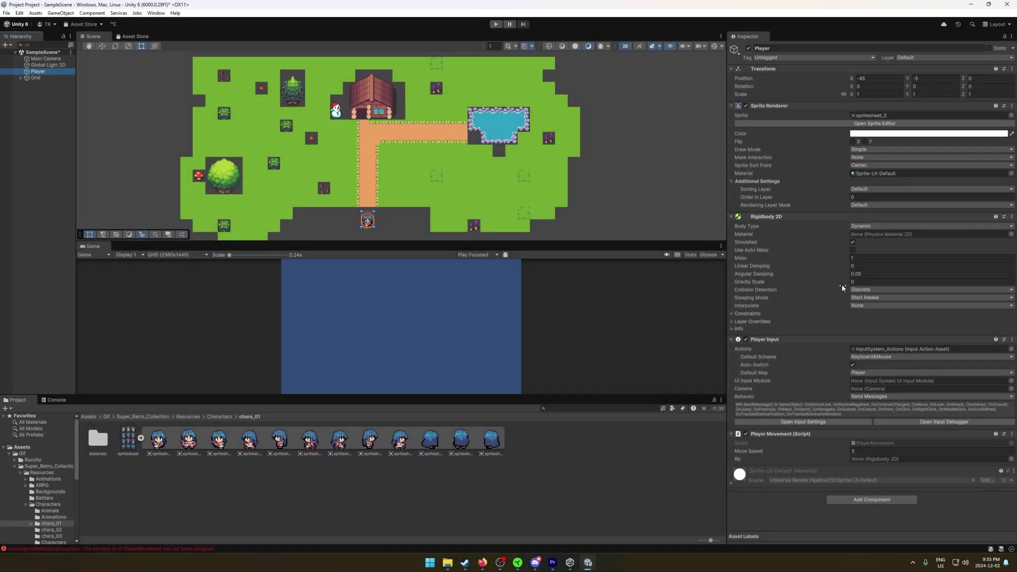
Step: Enter Play mode to test the player on the island
left_click(497, 24)
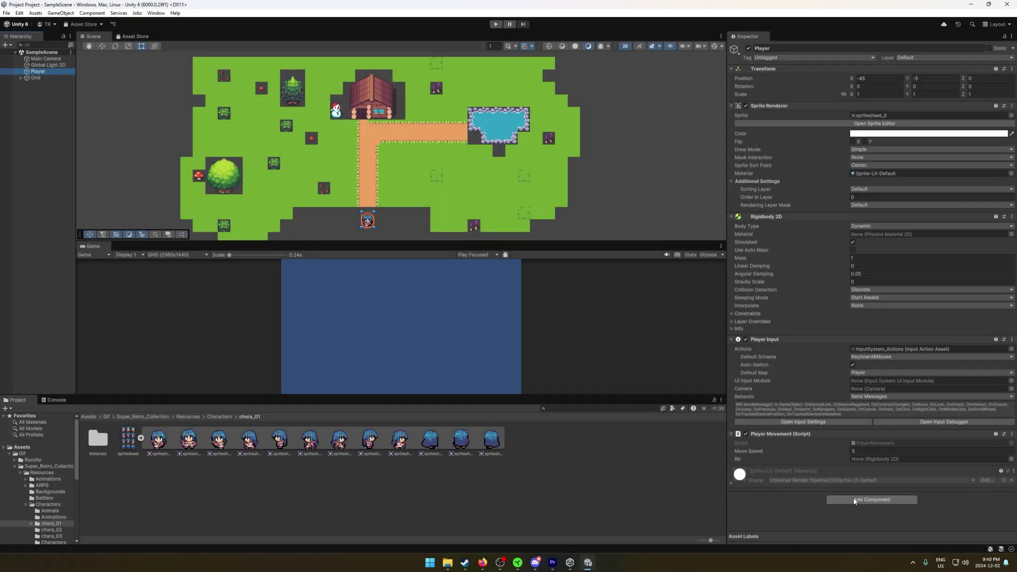
Step: Add a new PlayerMovement script component to the Player and open the script for editing
left_click(855, 502)
scroll(853, 498, "down", 5)
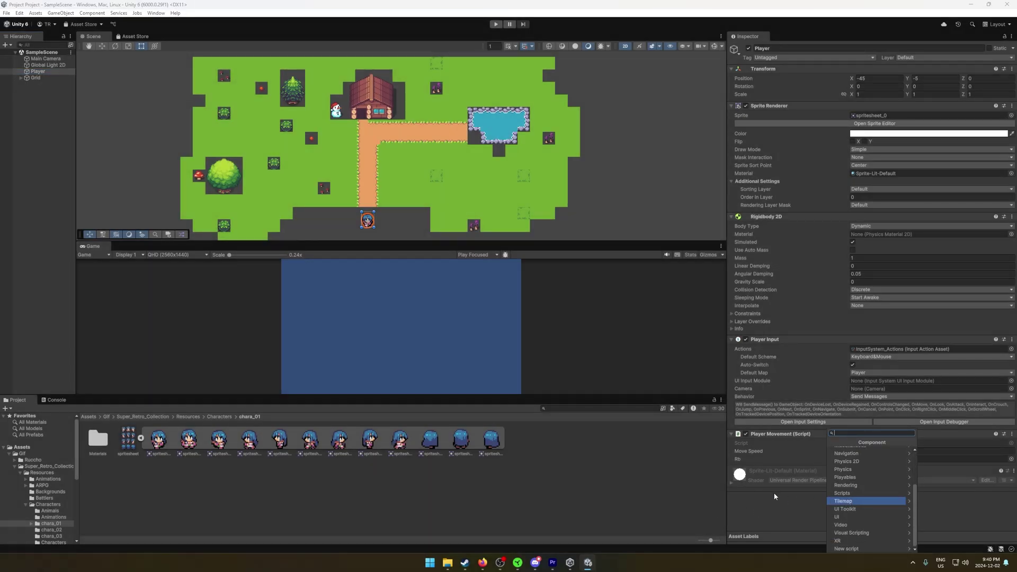
left_click(848, 545)
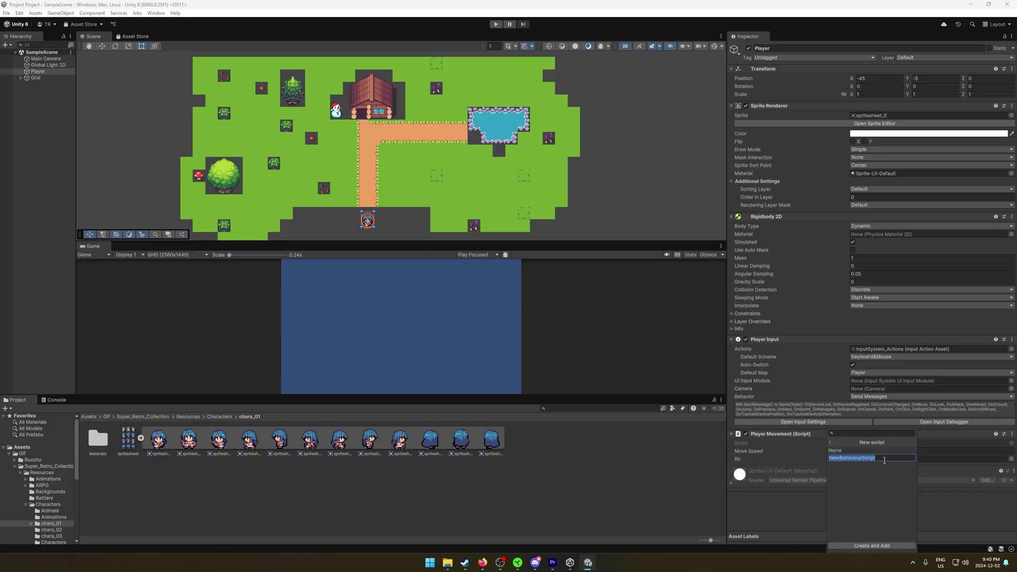
type("Playuer")
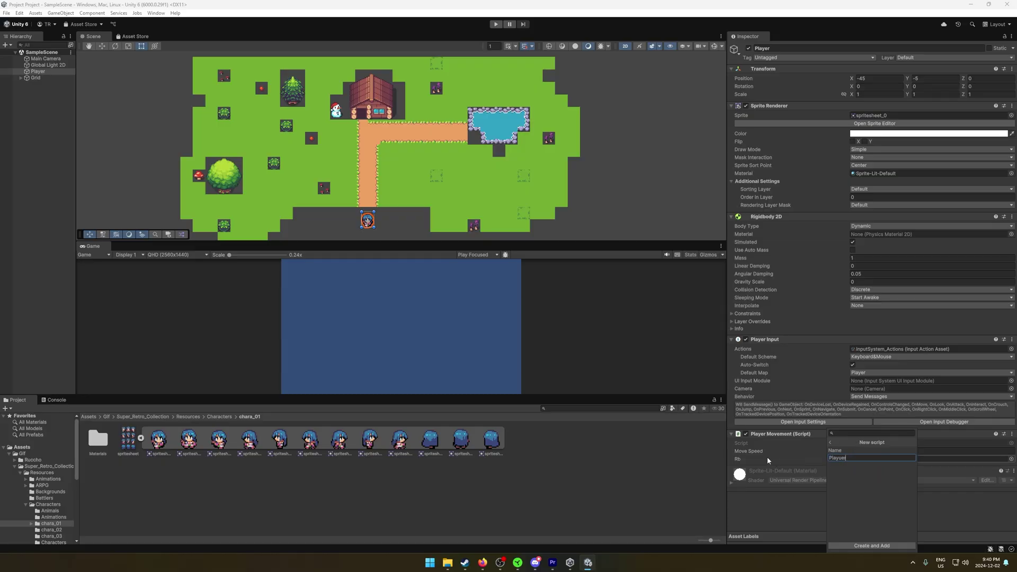
key("BackSpace")
key("BackSpace")
type("erMovement")
key("Return")
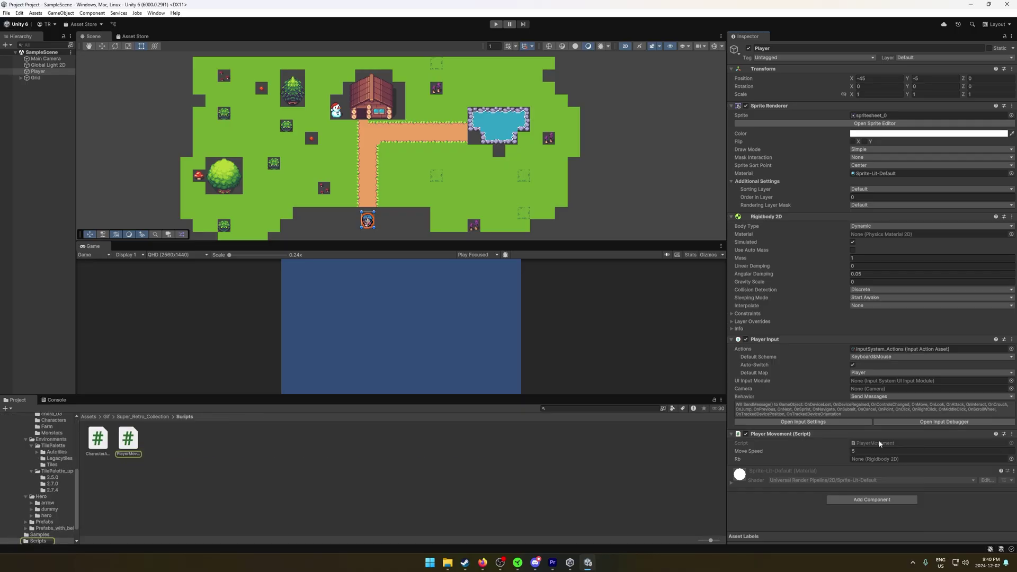
double_click(127, 439)
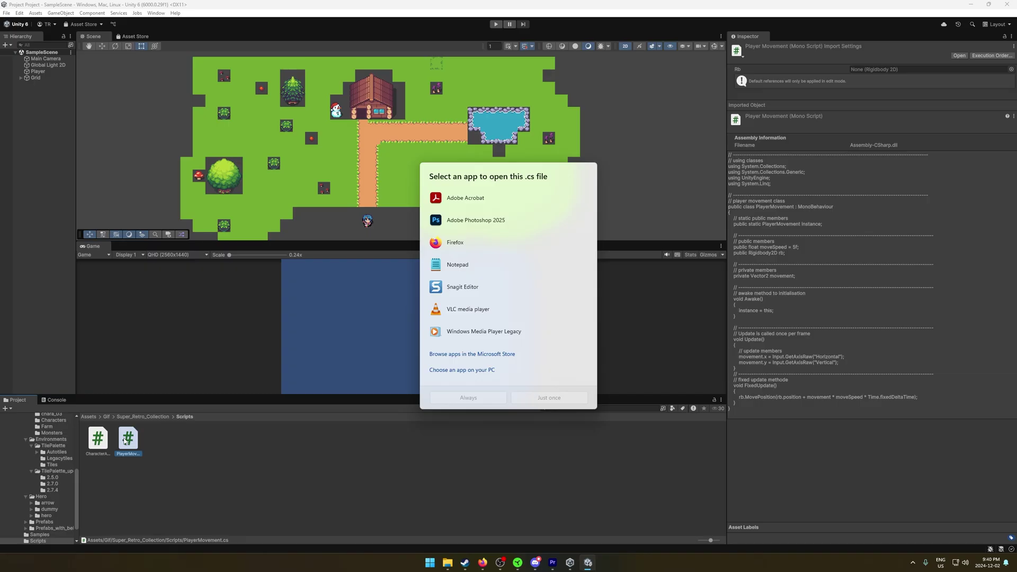
left_click(506, 435)
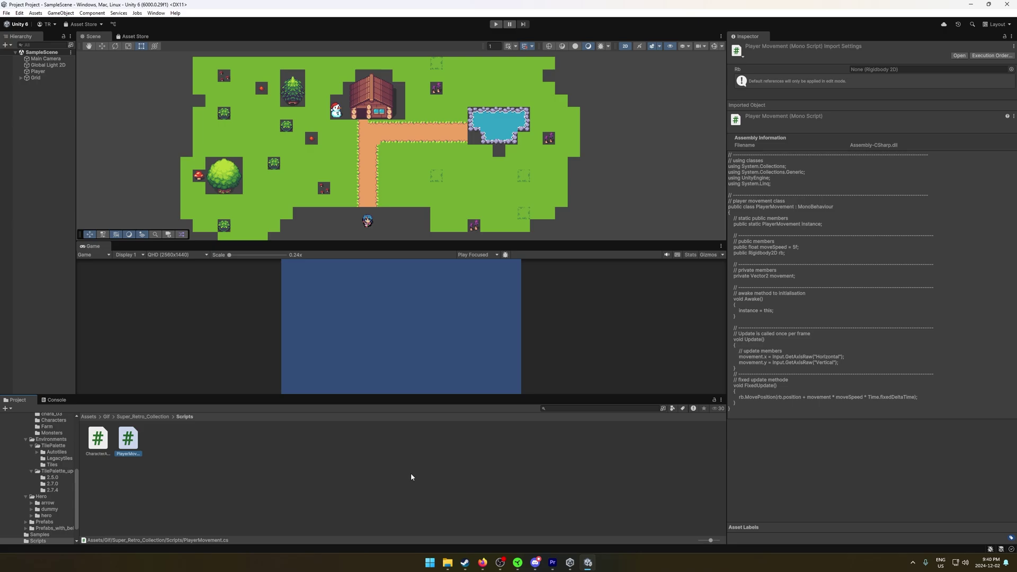
Step: Open the Package Manager, search the Unity Registry for 'vi' and view Visual Studio Editor
left_click(156, 13)
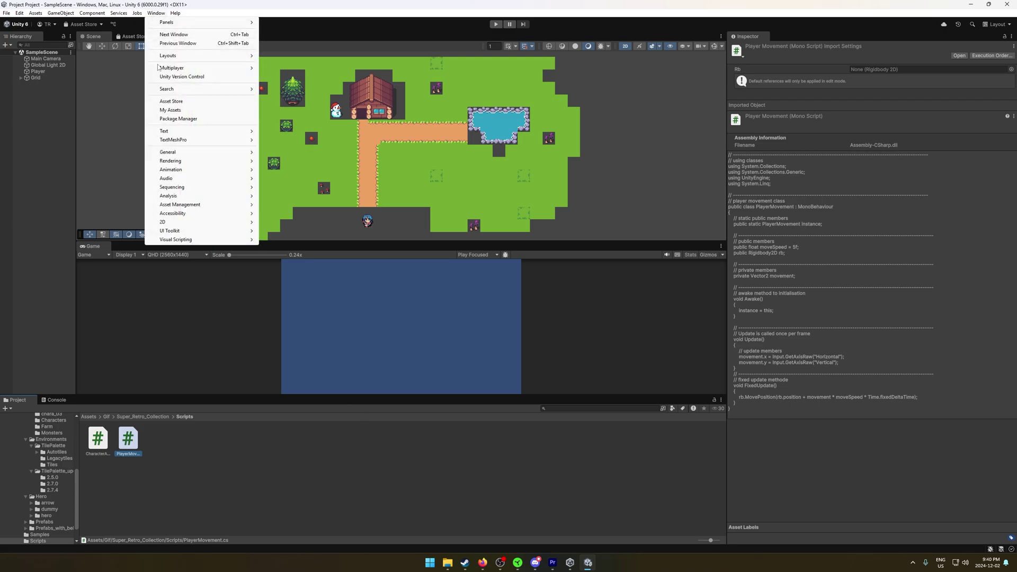
left_click(172, 120)
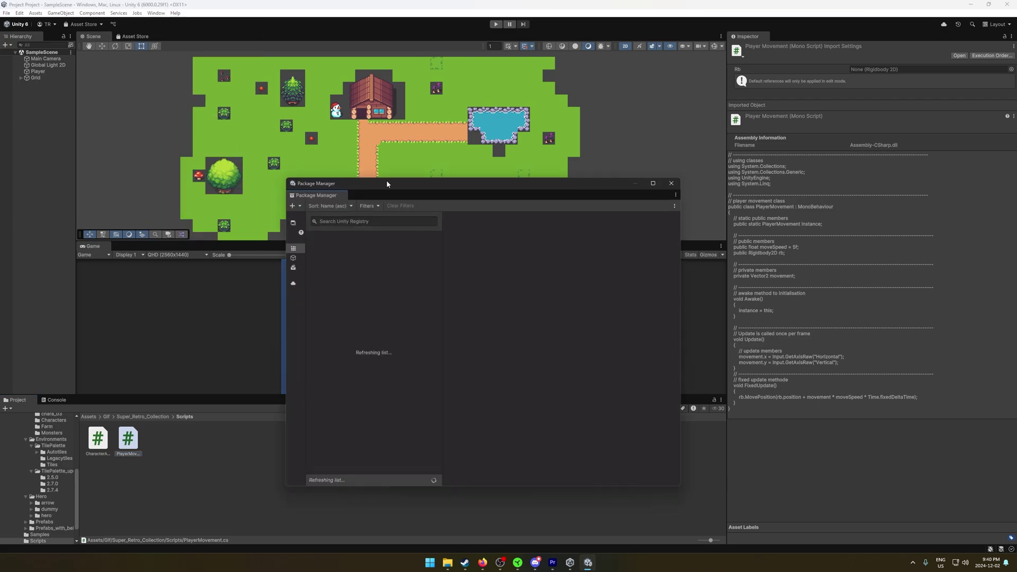
left_click_drag(387, 181, 399, 173)
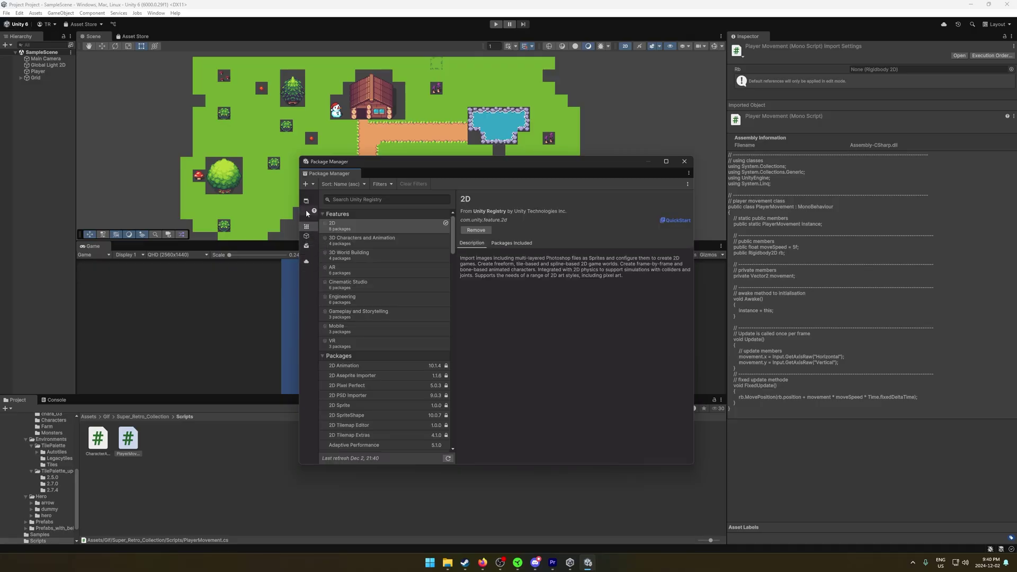
left_click(348, 199)
type("visual")
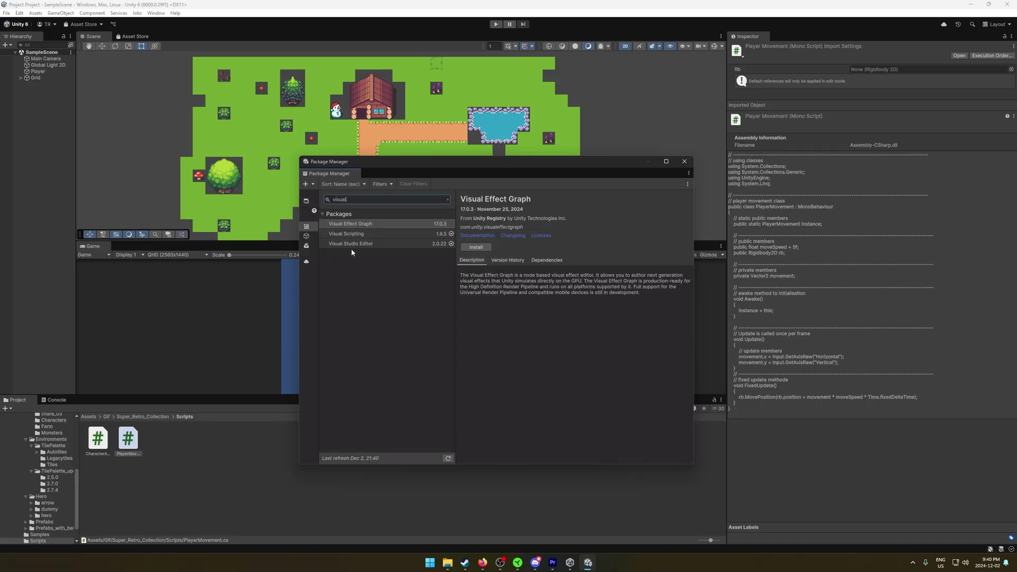
left_click(357, 245)
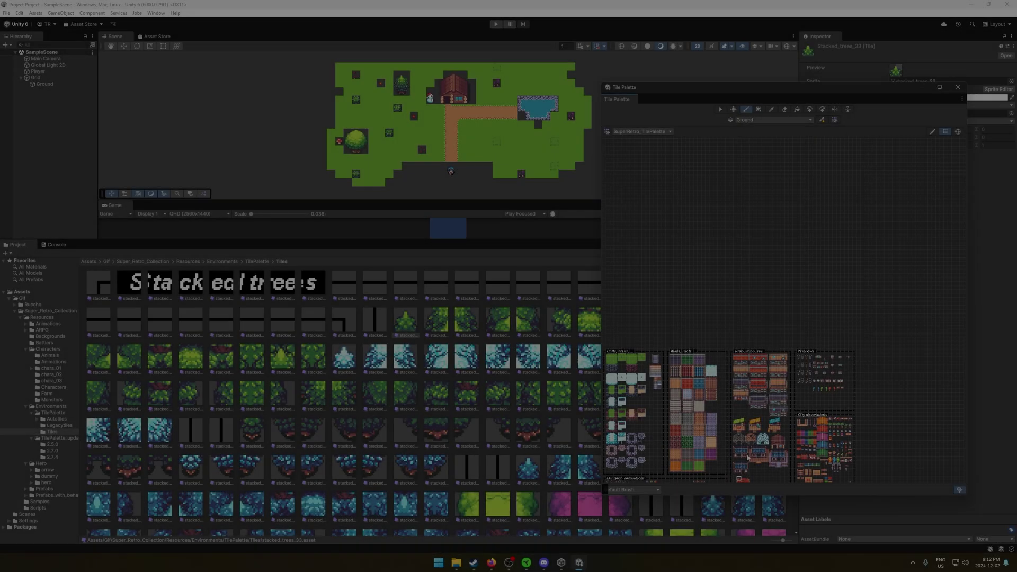
Step: Zoom the Tile Palette grid and drag-select a block of tiles with the Picker
scroll(833, 363, "up", 3)
scroll(834, 362, "up", 2)
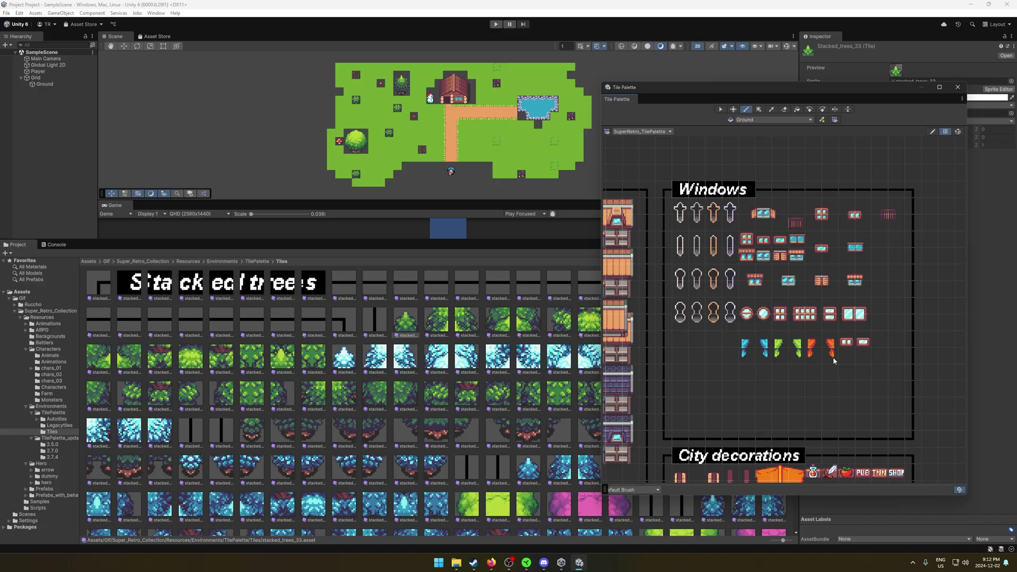
scroll(834, 362, "down", 5)
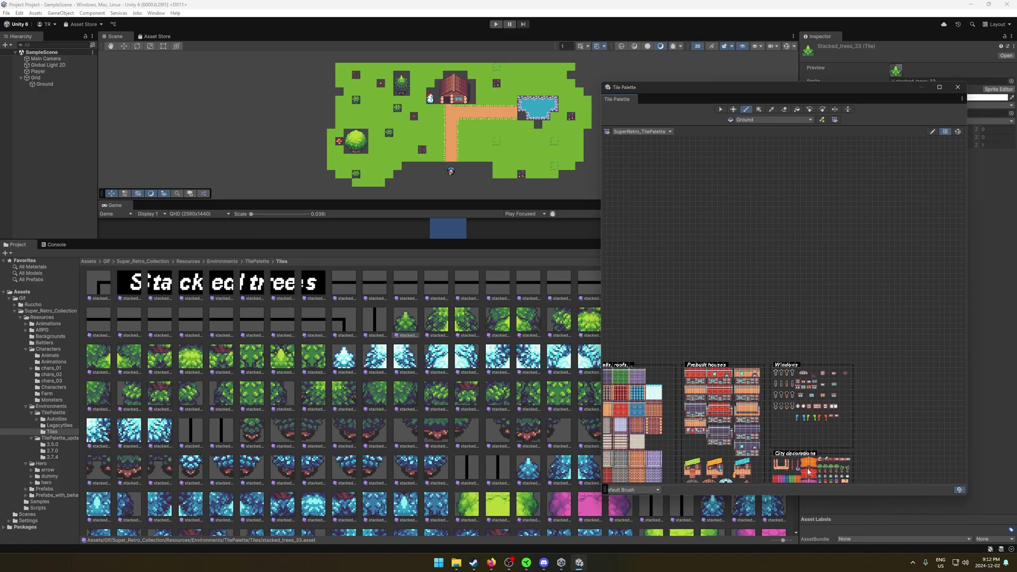
key("i")
left_click_drag(802, 480, 807, 418)
scroll(813, 472, "down", 3)
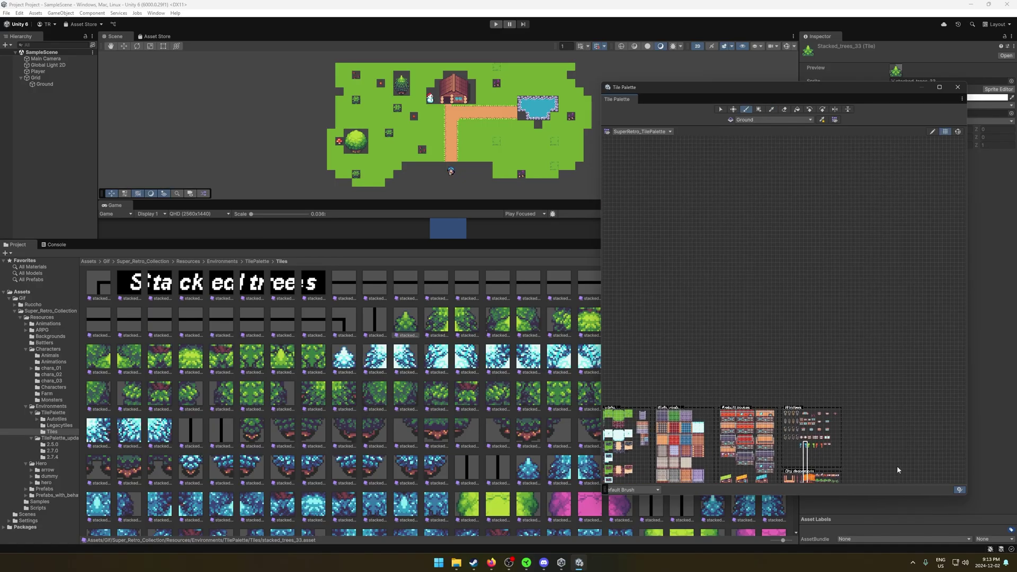
scroll(774, 238, "up", 1)
Step: Resize the Tile Palette window and brush-settings splitter, then reselect a tile block
left_click_drag(759, 84, 760, 330)
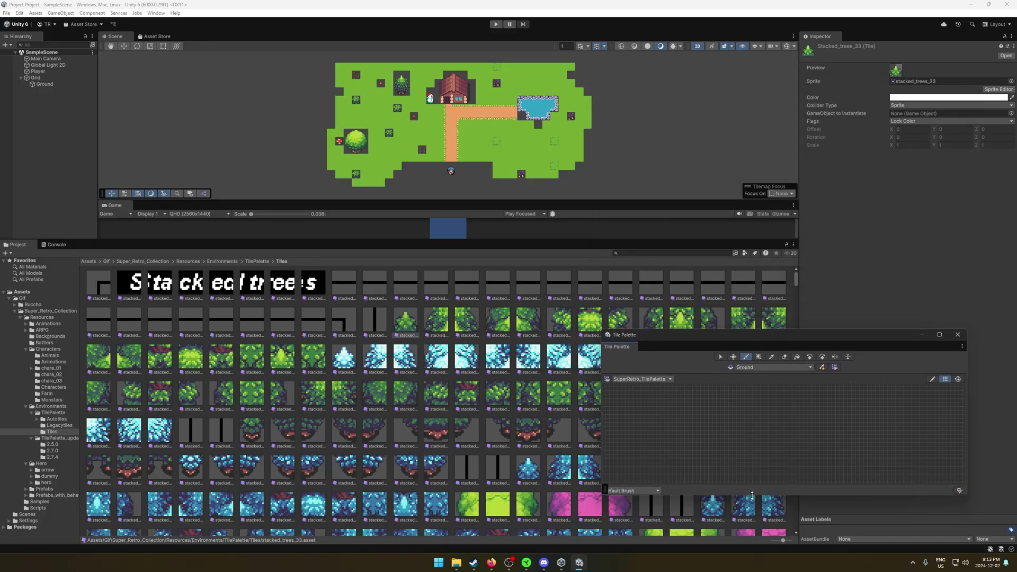
left_click_drag(752, 496, 751, 523)
left_click_drag(743, 334, 740, 105)
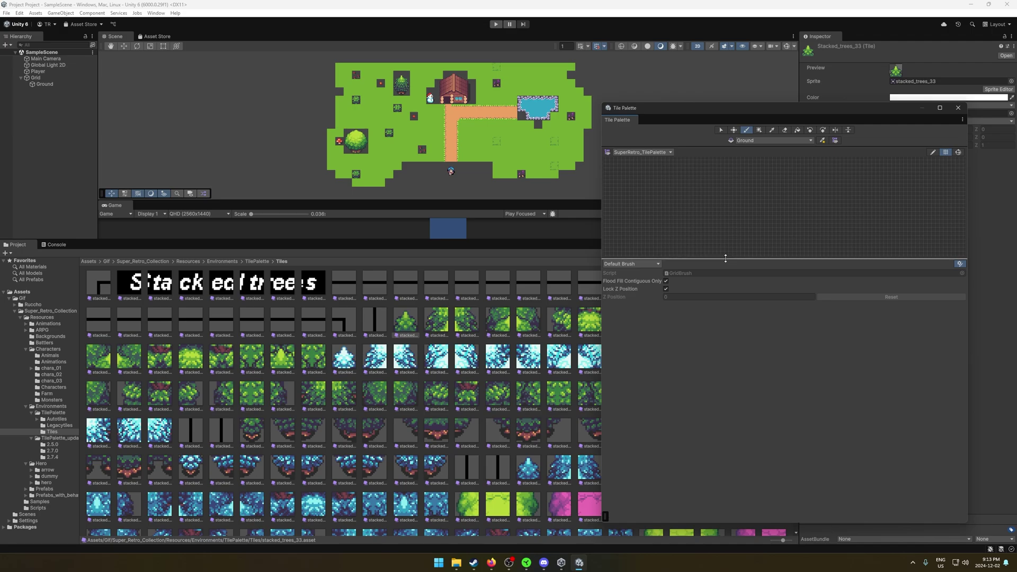
left_click_drag(728, 260, 734, 493)
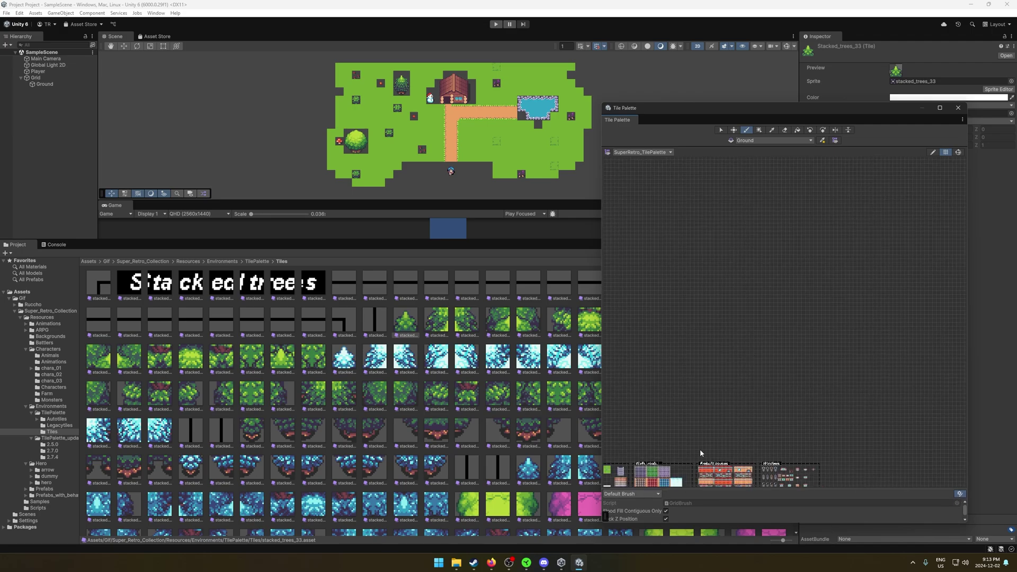
left_click_drag(702, 474, 687, 420)
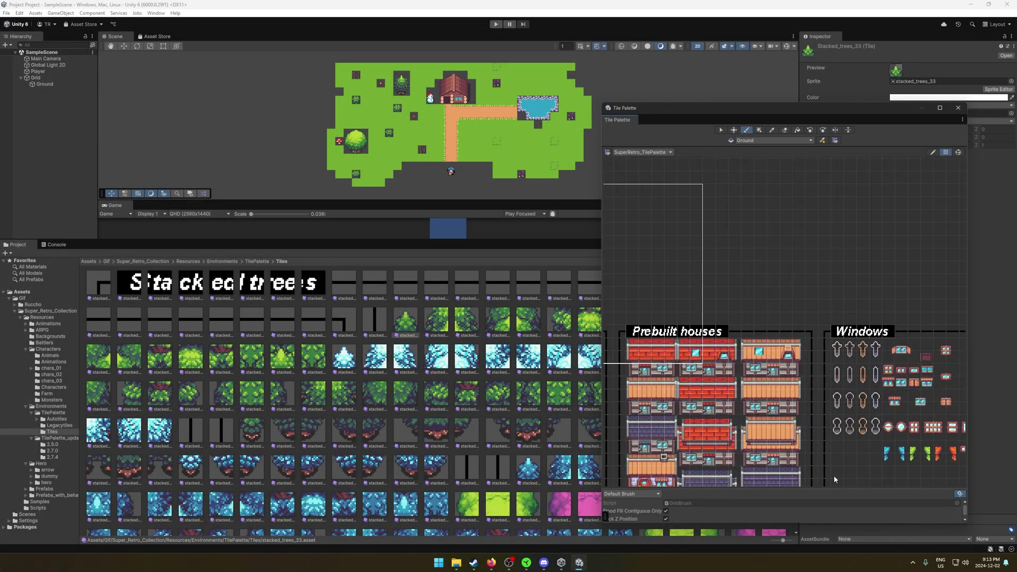
scroll(835, 480, "down", 2)
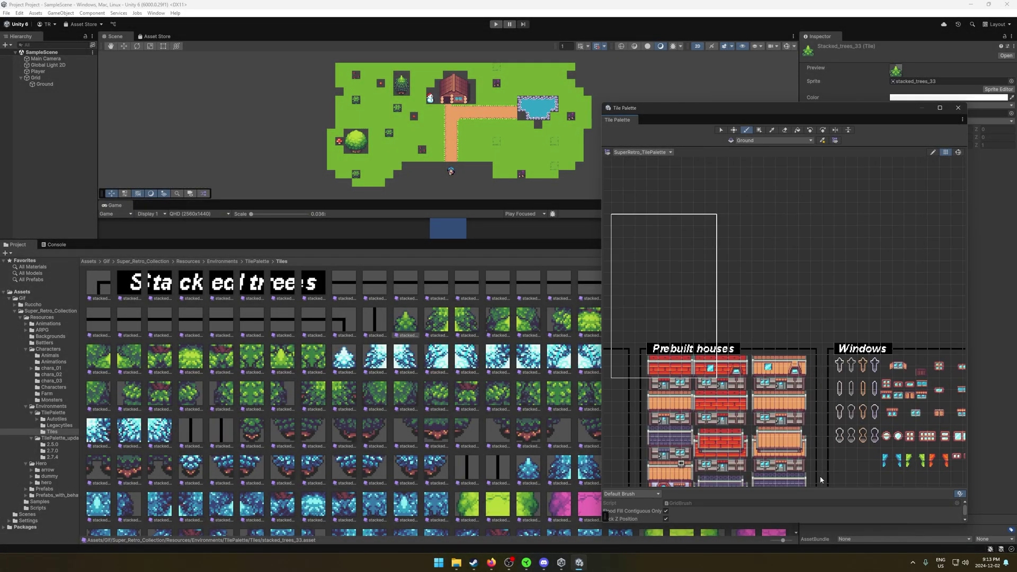
scroll(837, 461, "up", 4)
scroll(764, 441, "down", 6)
scroll(669, 480, "down", 2)
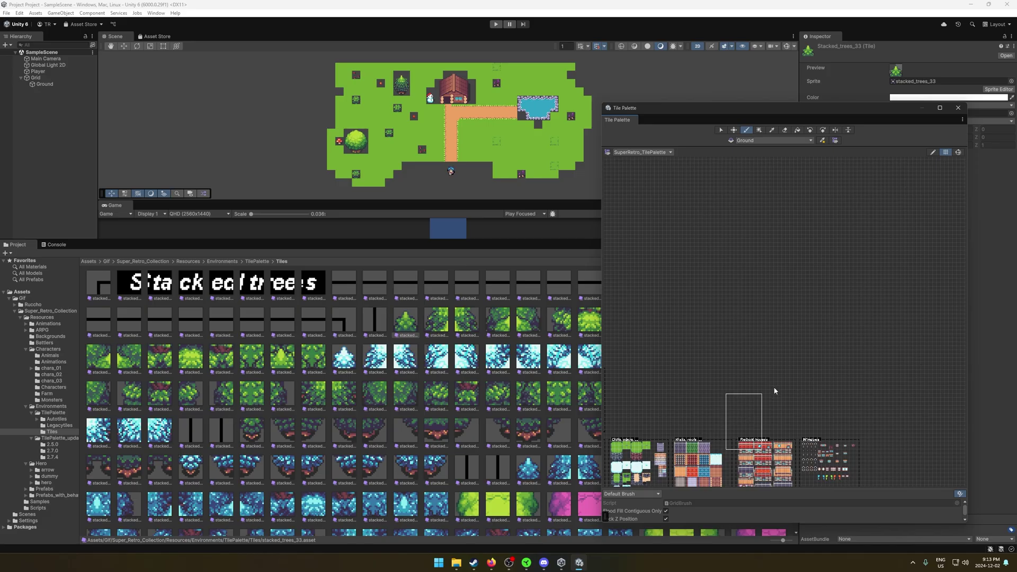
Step: Close the Tile Palette and enlarge the Scene view over the Game and Project panels
left_click(958, 108)
mouse_move(396, 201)
left_mouse_down()
mouse_move(392, 243)
mouse_move(395, 186)
left_mouse_up()
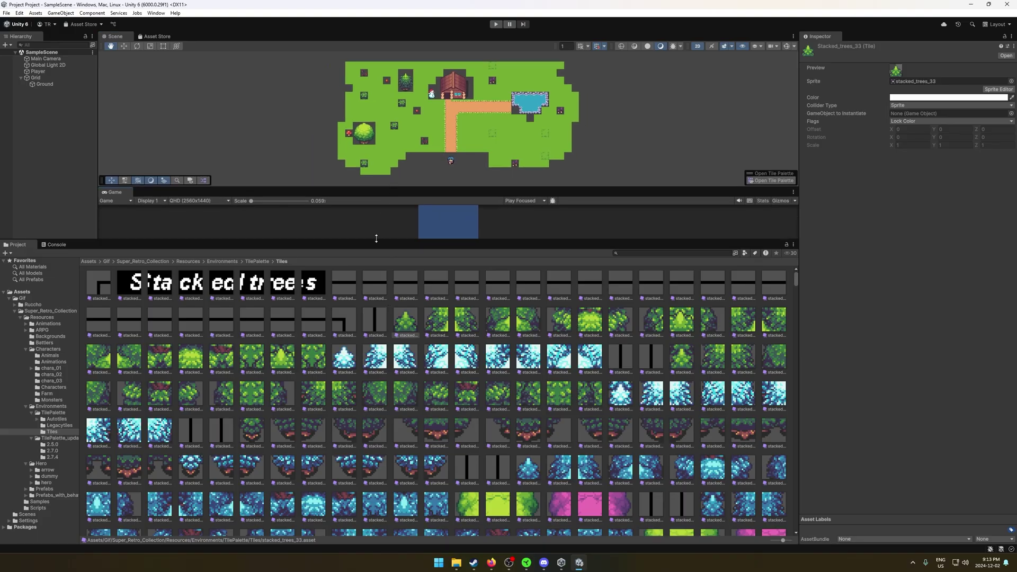
left_click_drag(377, 238, 376, 473)
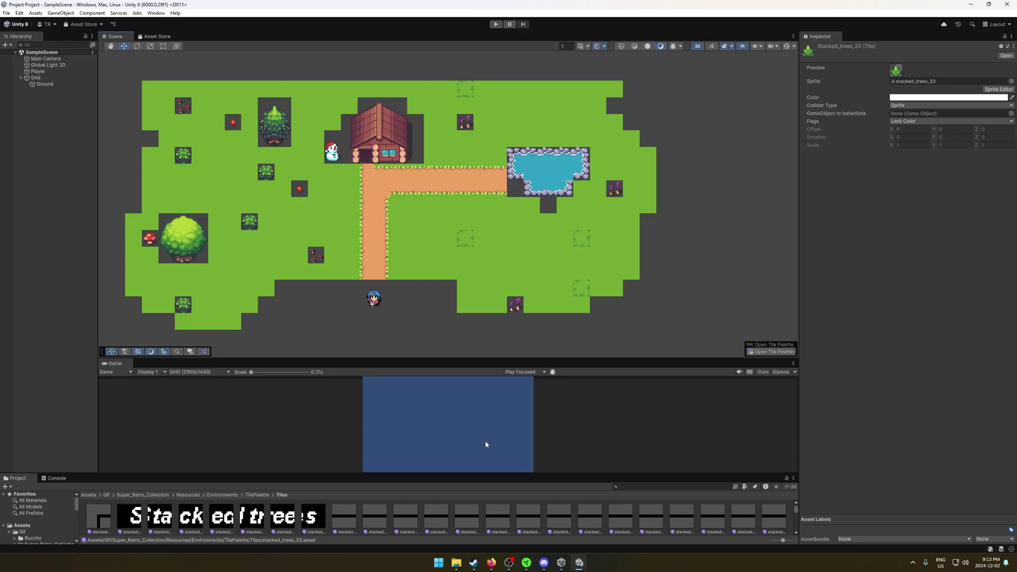
Step: Reopen the Tile Palette and select the angel statue tile in Dungeon decorations
left_click(756, 345)
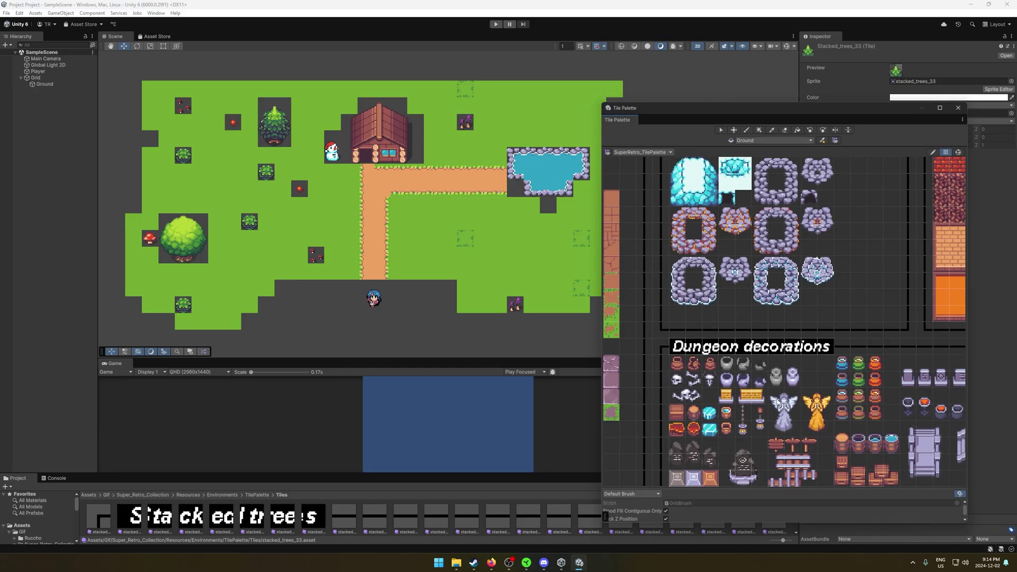
left_click(779, 404)
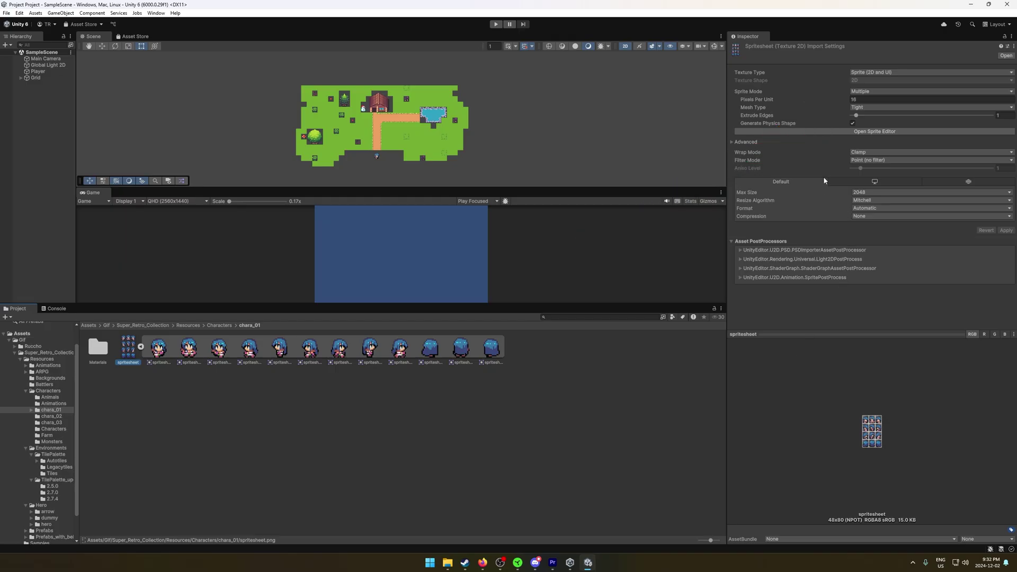
Step: Open the Sprite Editor for the chara_01 spritesheet and edit its Pixels Per Unit
left_click(872, 131)
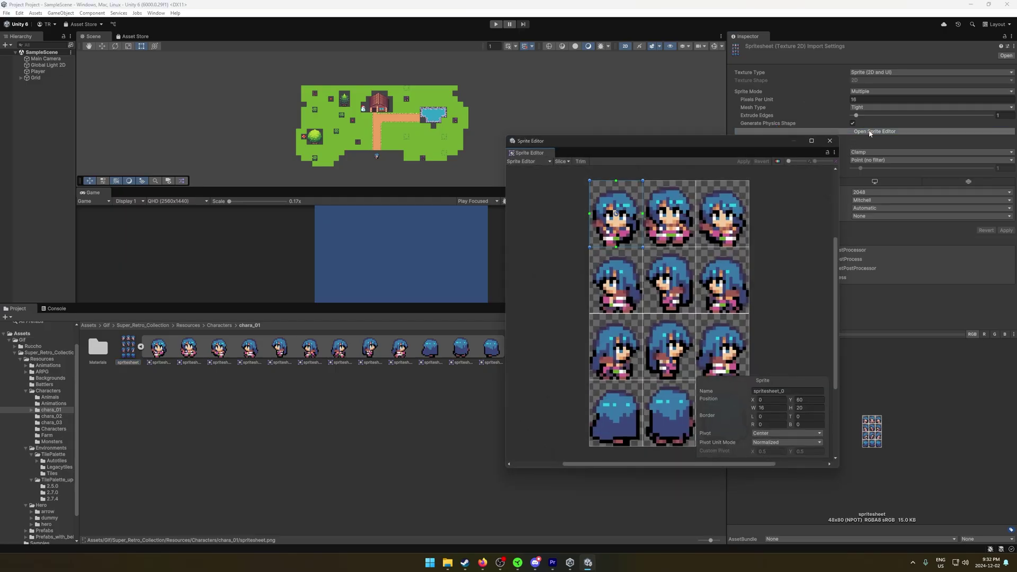
left_click_drag(775, 146, 652, 51)
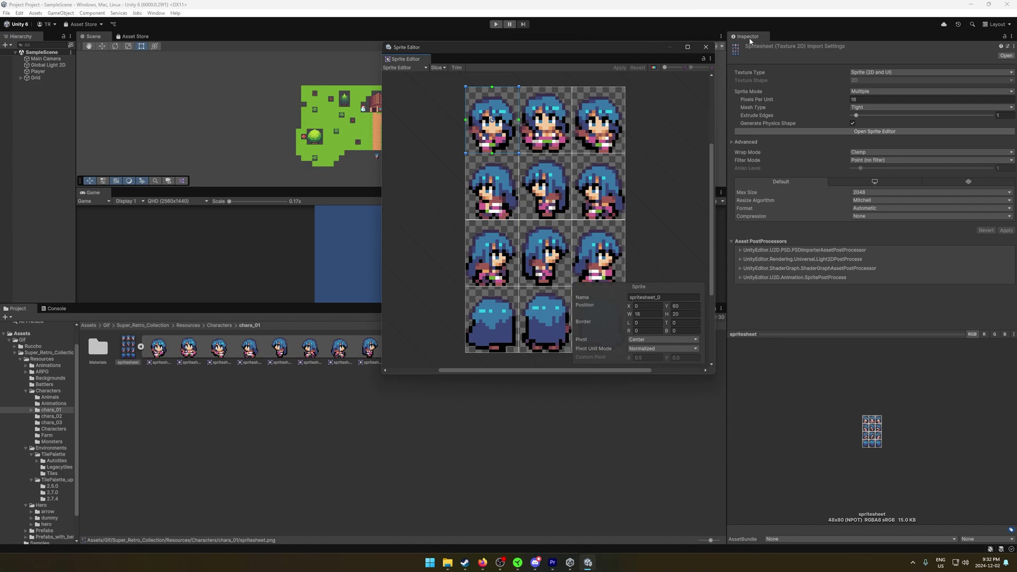
left_click(853, 99)
Step: Set the Slice type to Grid By Cell Size with 16 x 16 cells
left_click(439, 68)
left_click(503, 77)
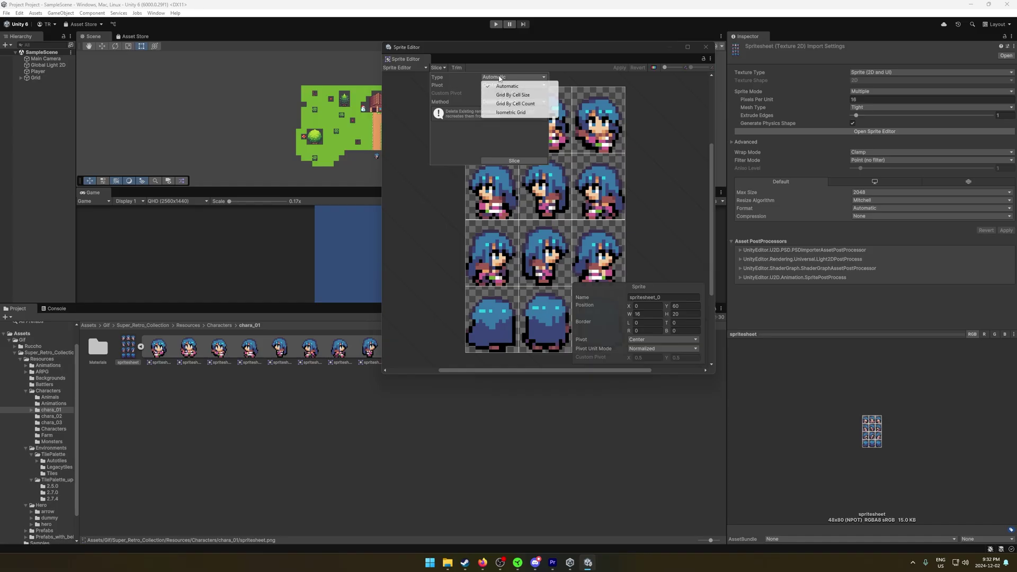
left_click(504, 94)
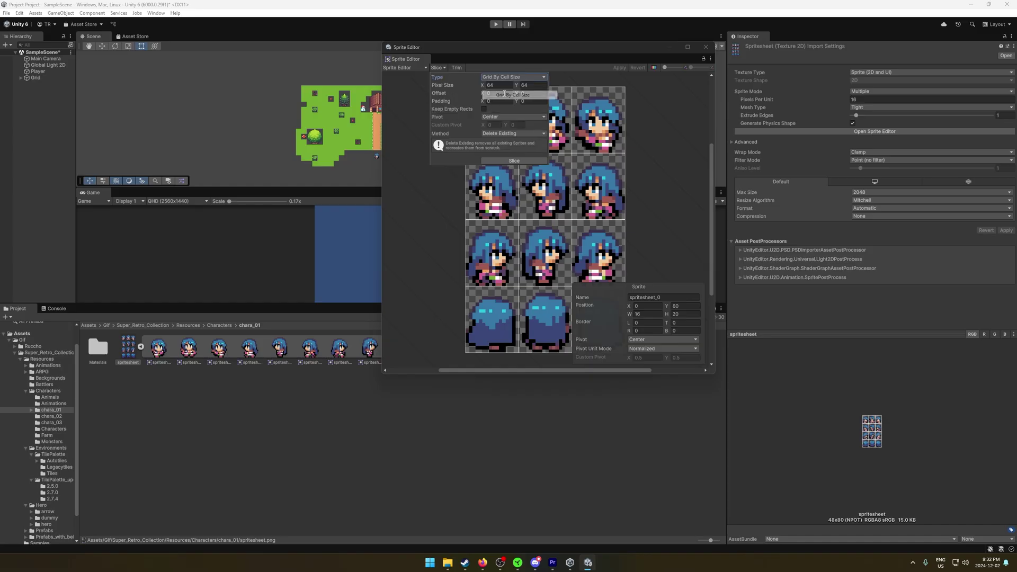
left_click(490, 86)
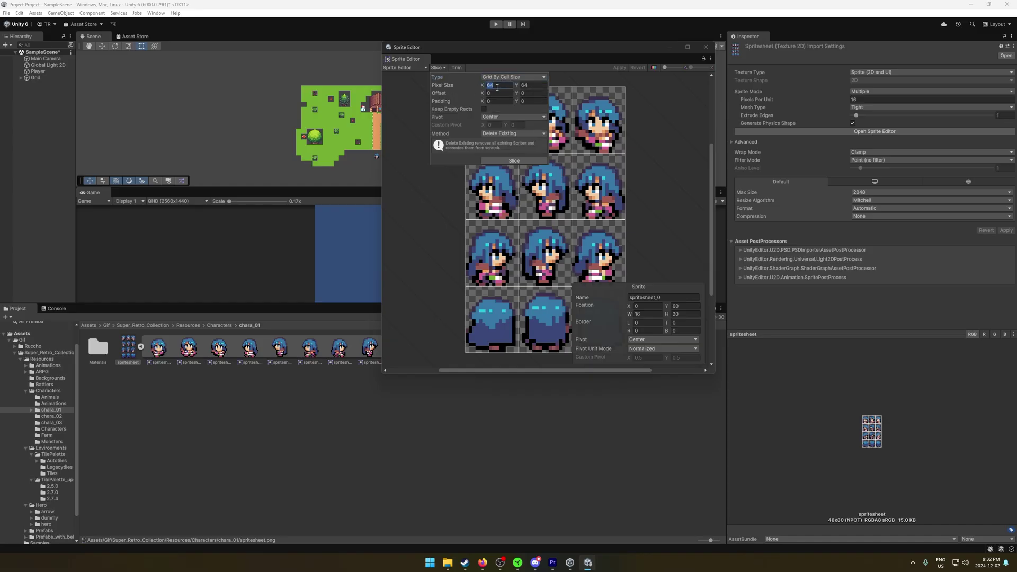
type("16")
key("Tab")
type("16")
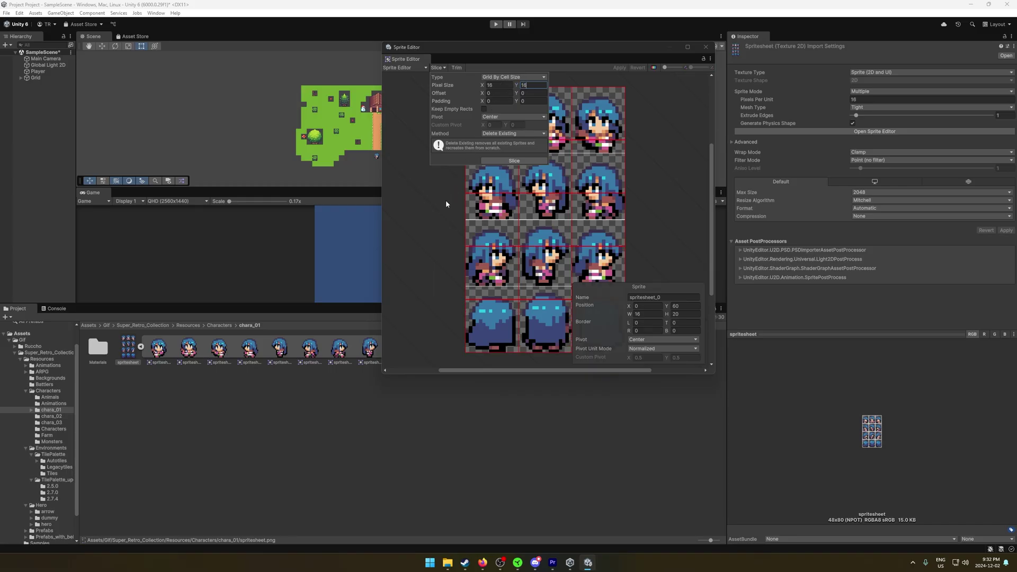
Step: Dismiss the Slice popup without slicing the spritesheet
left_click(427, 224)
left_click(440, 68)
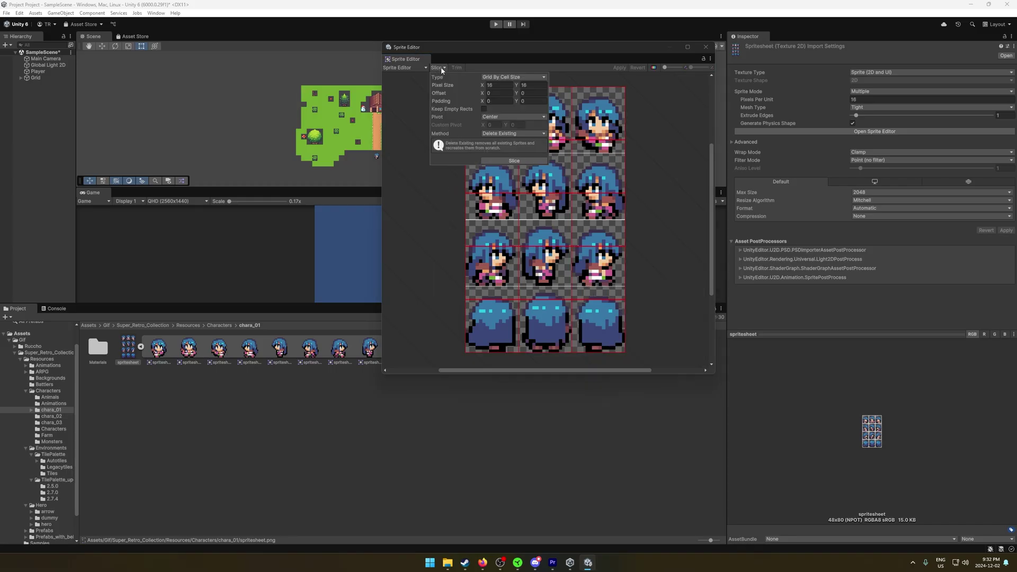
left_click(457, 254)
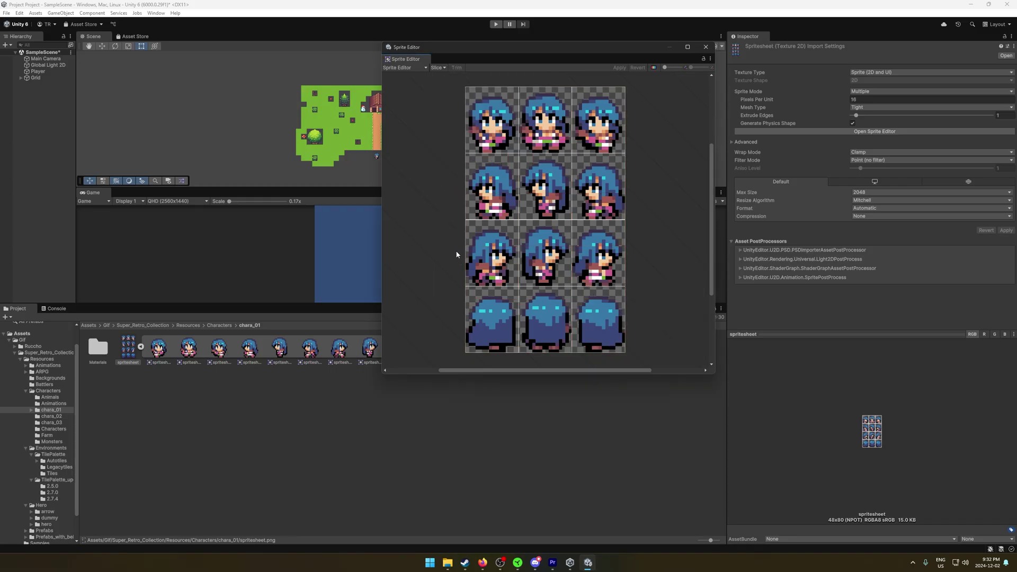
left_click(438, 67)
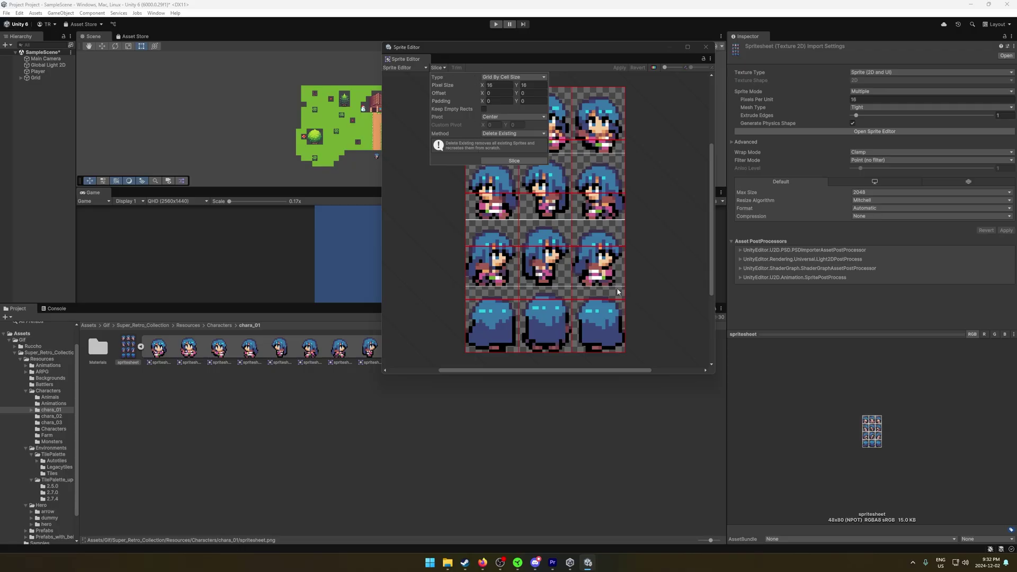
left_click(438, 290)
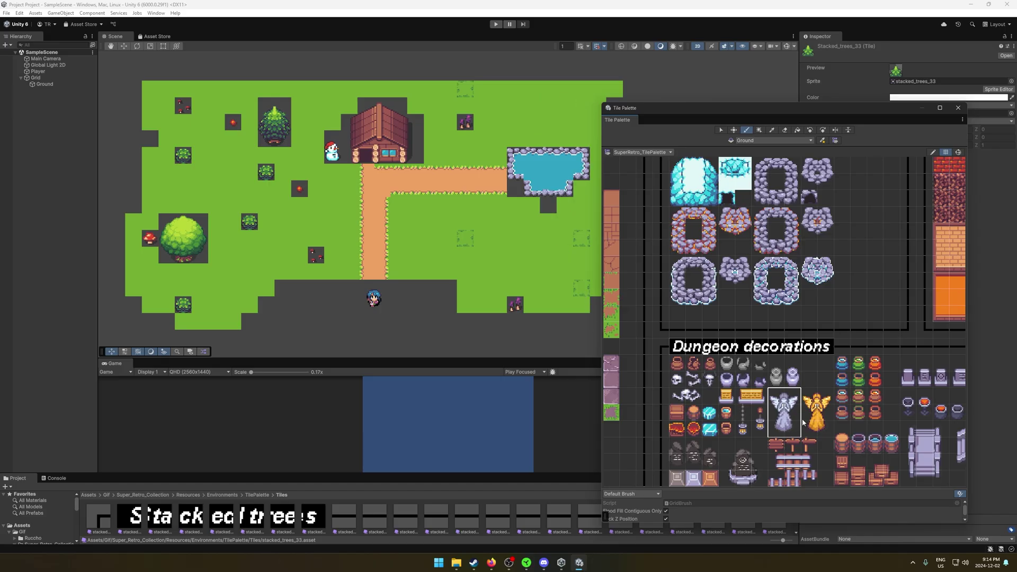
scroll(683, 408, "down", 1)
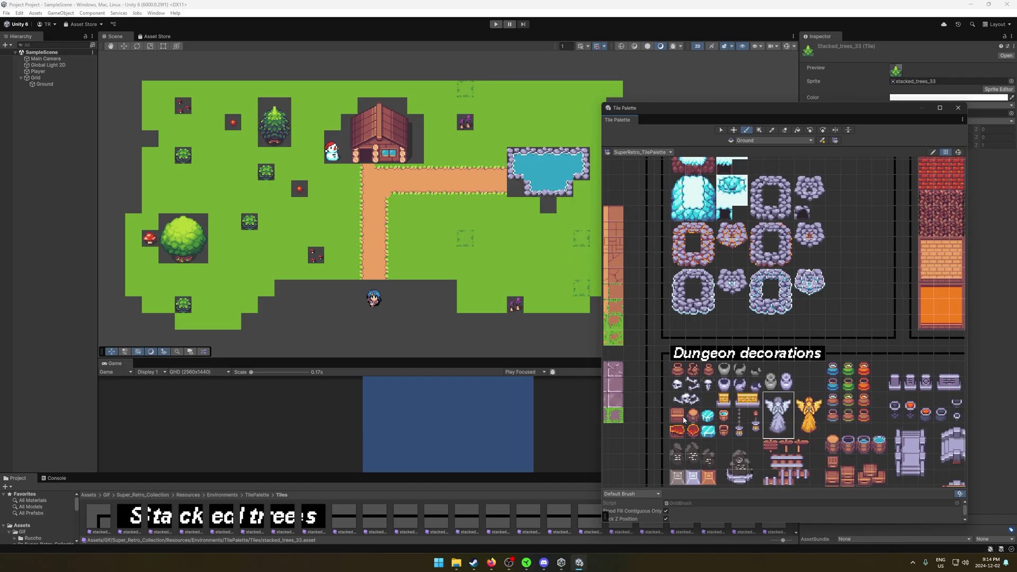
scroll(720, 455, "down", 6)
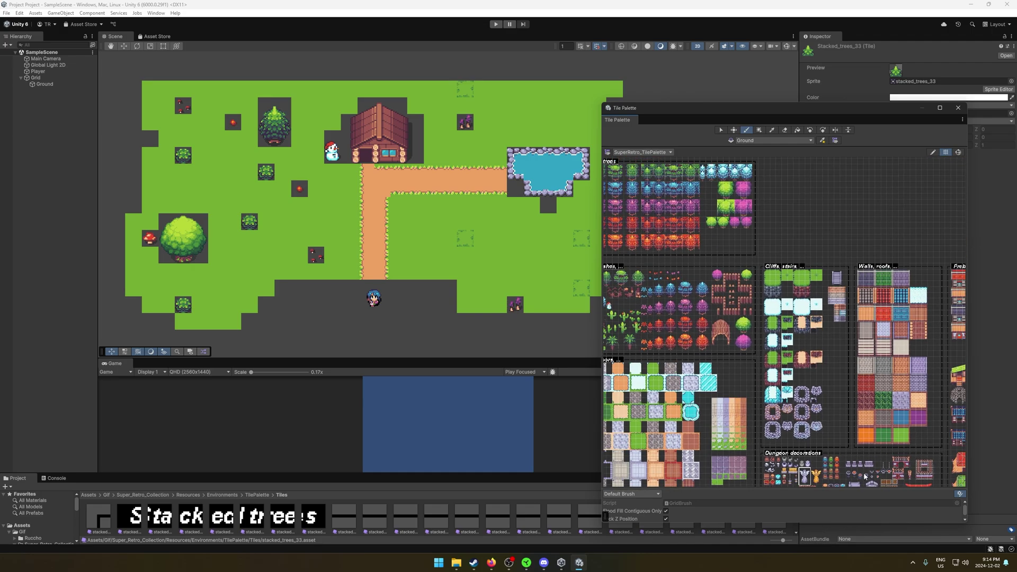
scroll(900, 475, "down", 1)
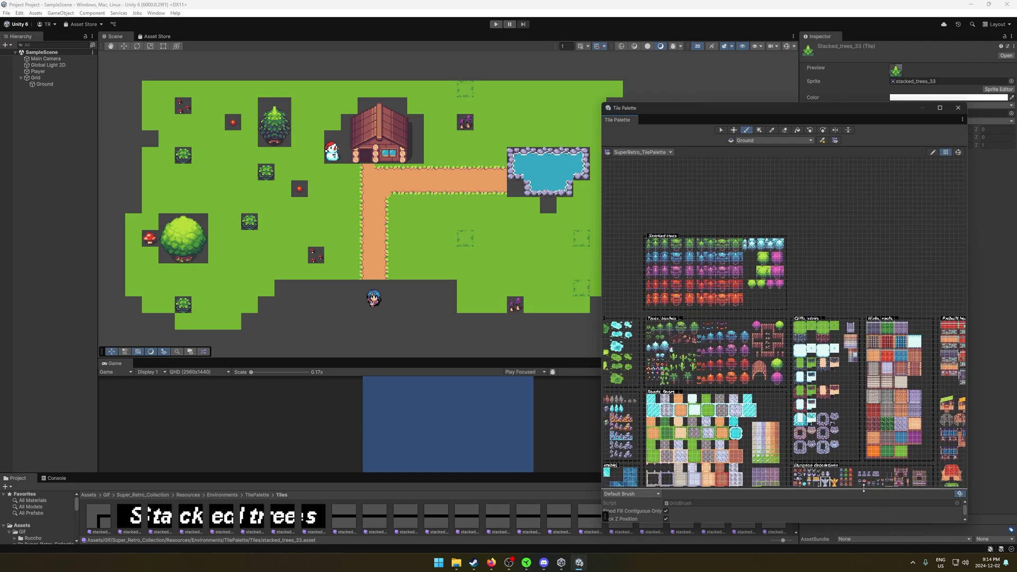
scroll(850, 485, "up", 6)
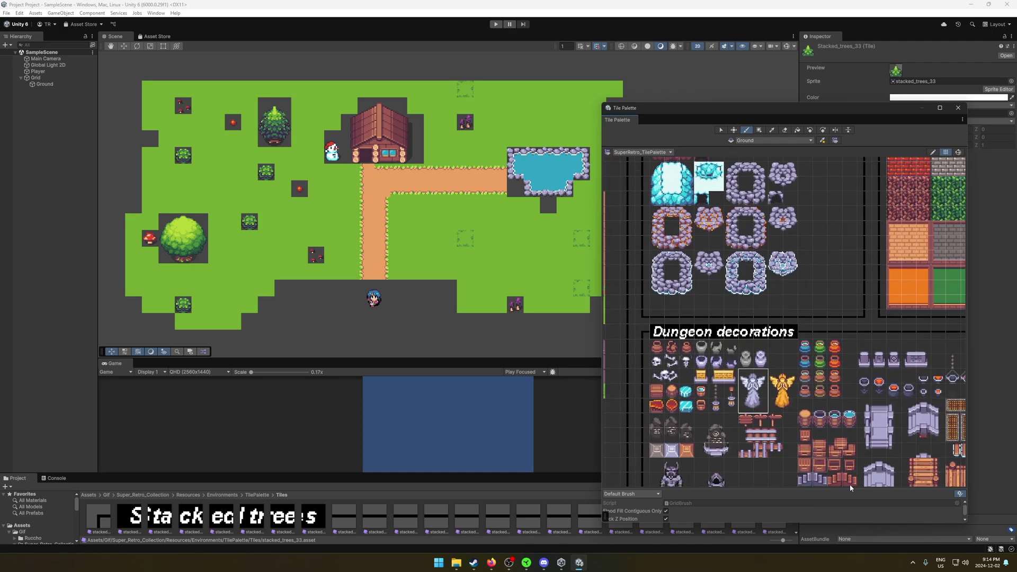
scroll(687, 482, "up", 5)
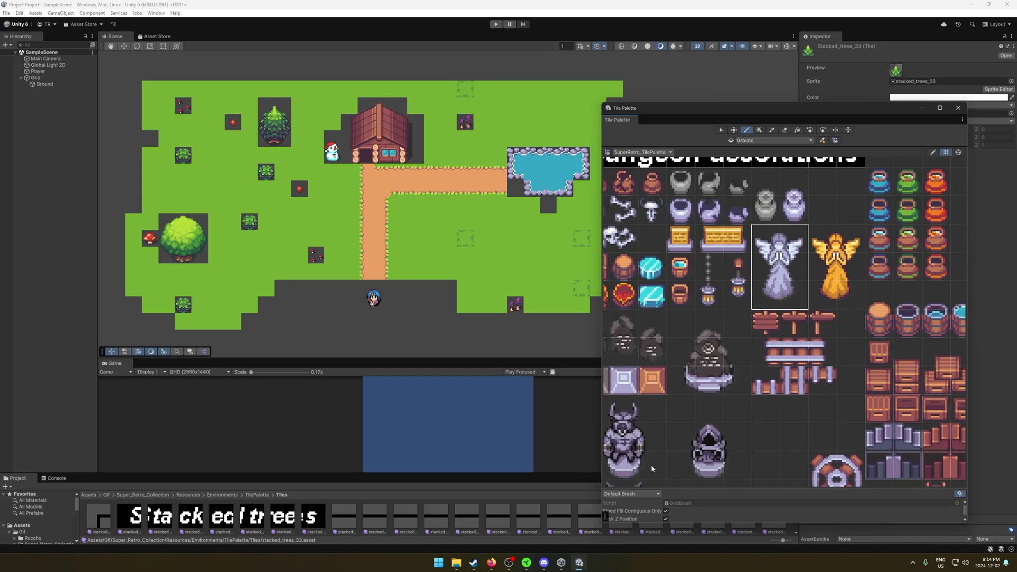
scroll(688, 472, "down", 2)
scroll(710, 483, "down", 1)
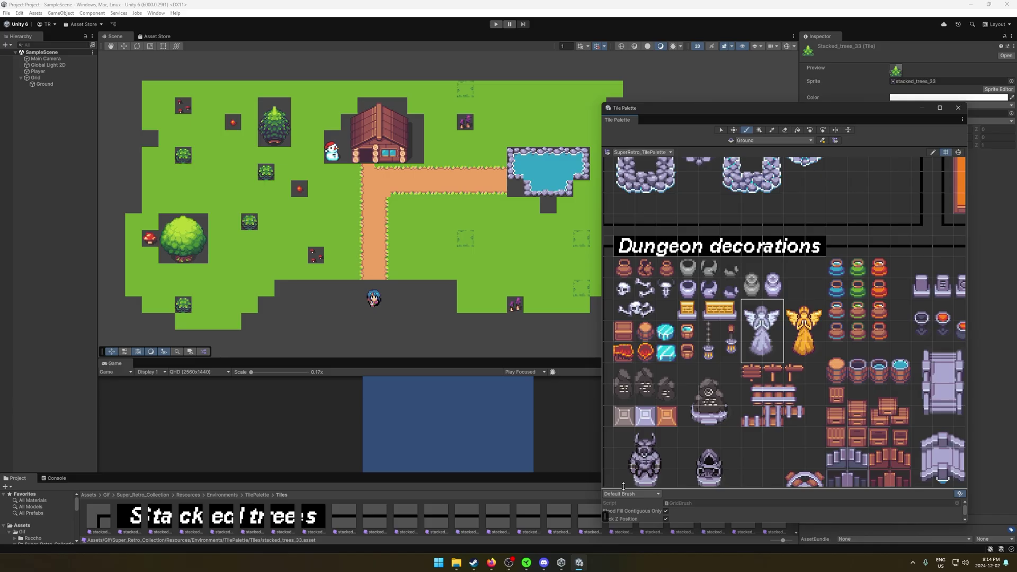
scroll(634, 482, "up", 3)
scroll(645, 484, "up", 2)
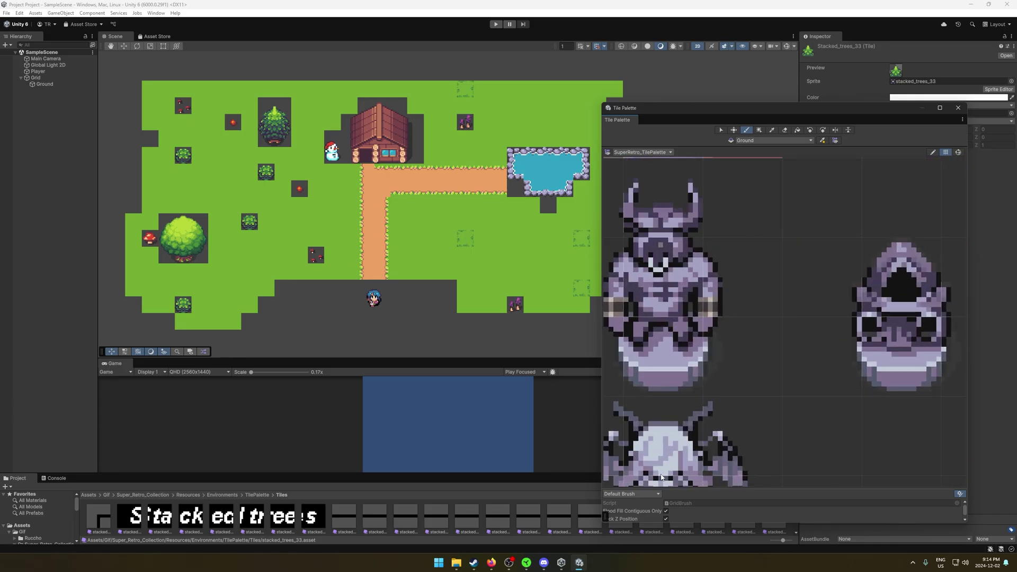
scroll(648, 451, "down", 1)
scroll(648, 450, "down", 6)
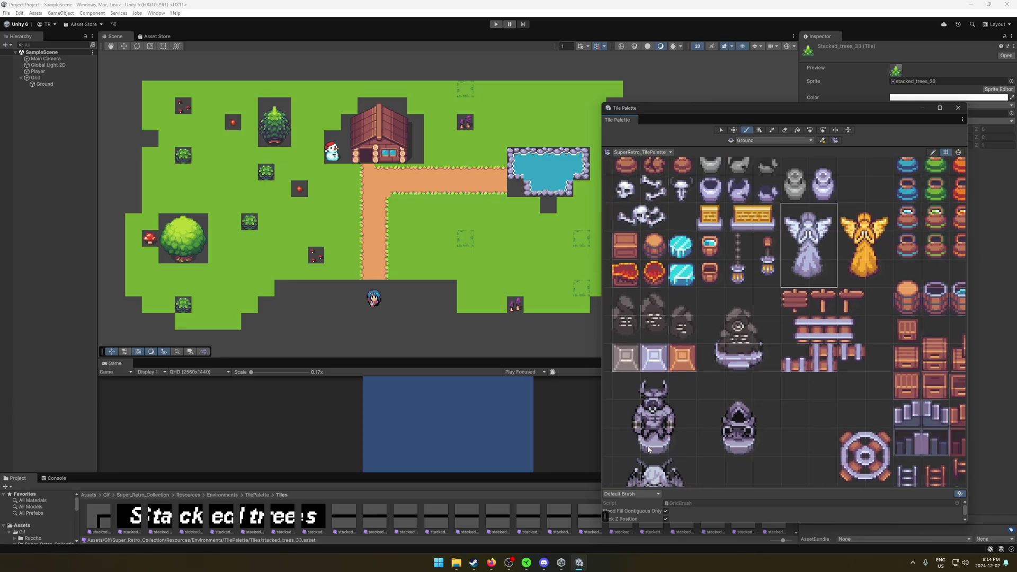
scroll(648, 451, "down", 2)
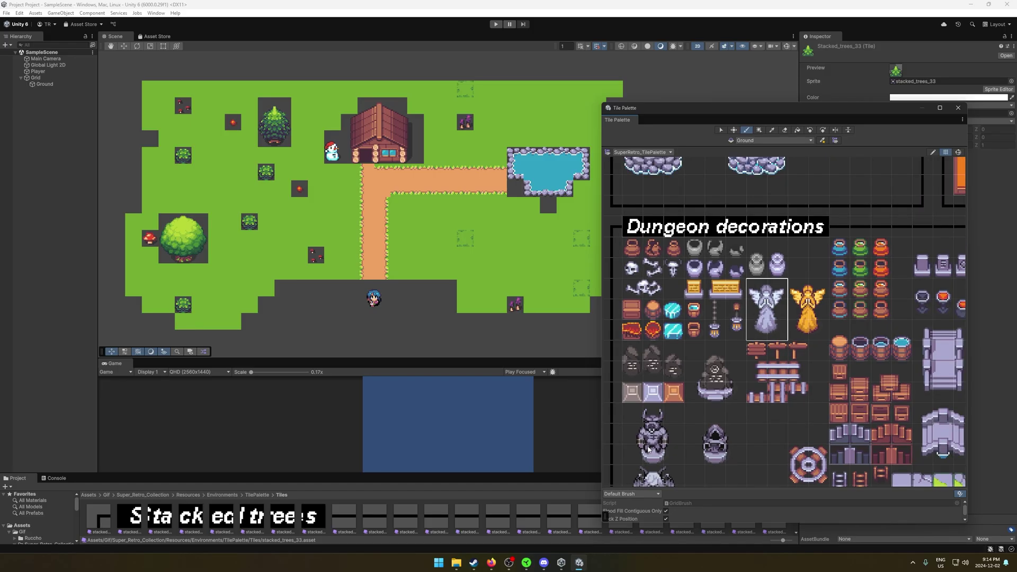
scroll(757, 382, "down", 4)
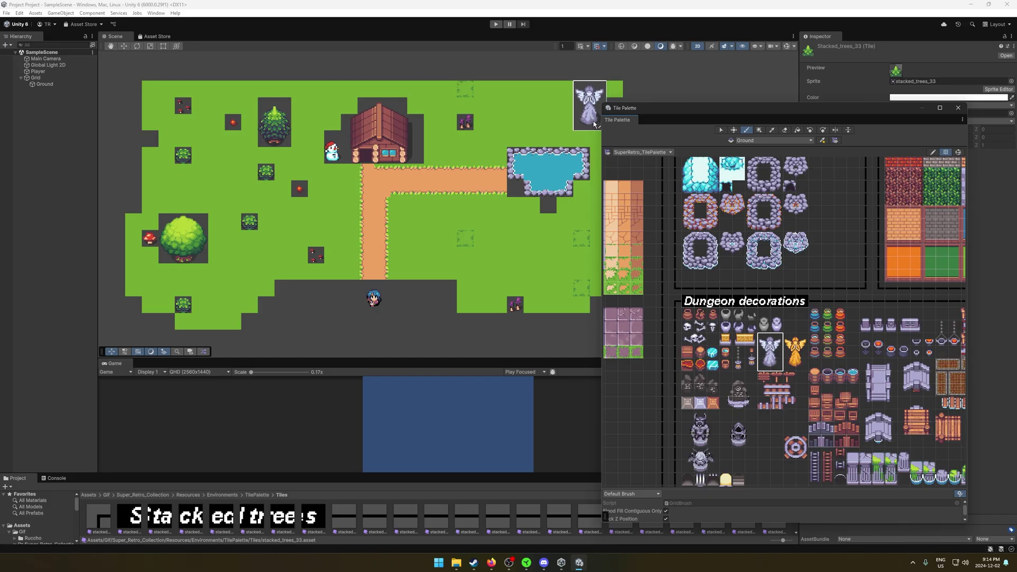
Step: Paint the angel statue at the island's top-right corner and select the Ground tilemap
left_click(594, 127)
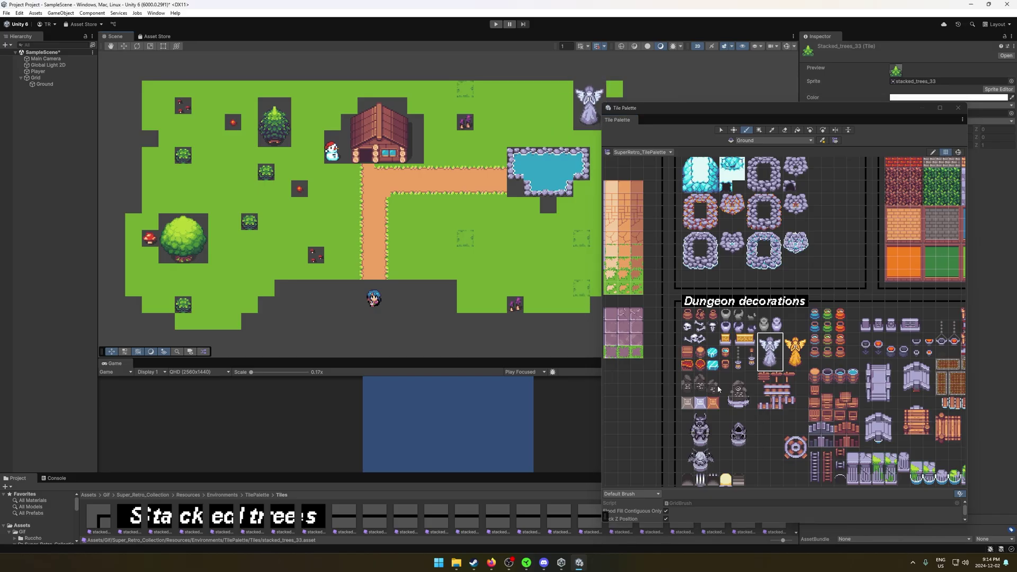
scroll(763, 385, "down", 5)
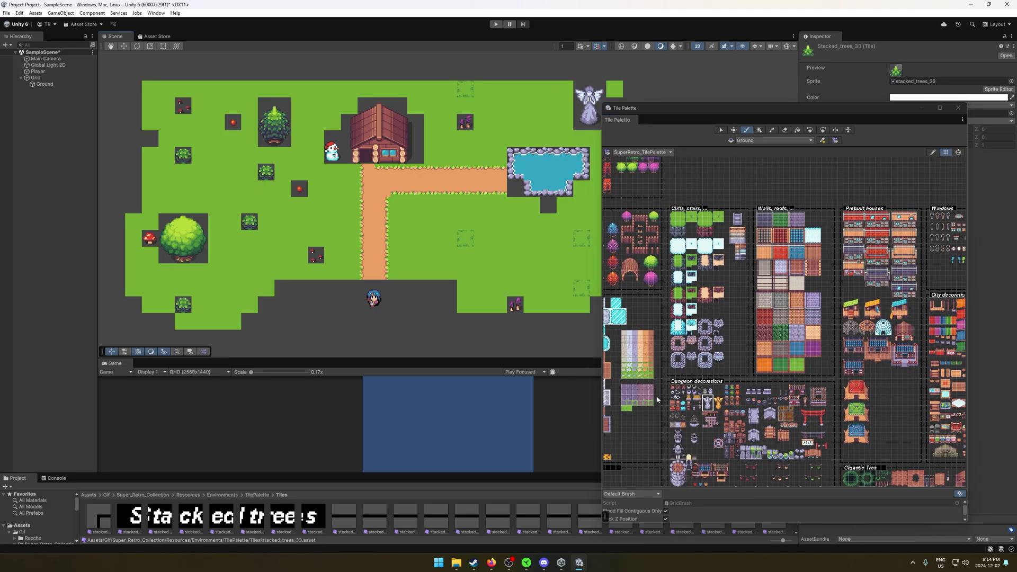
left_click(69, 84)
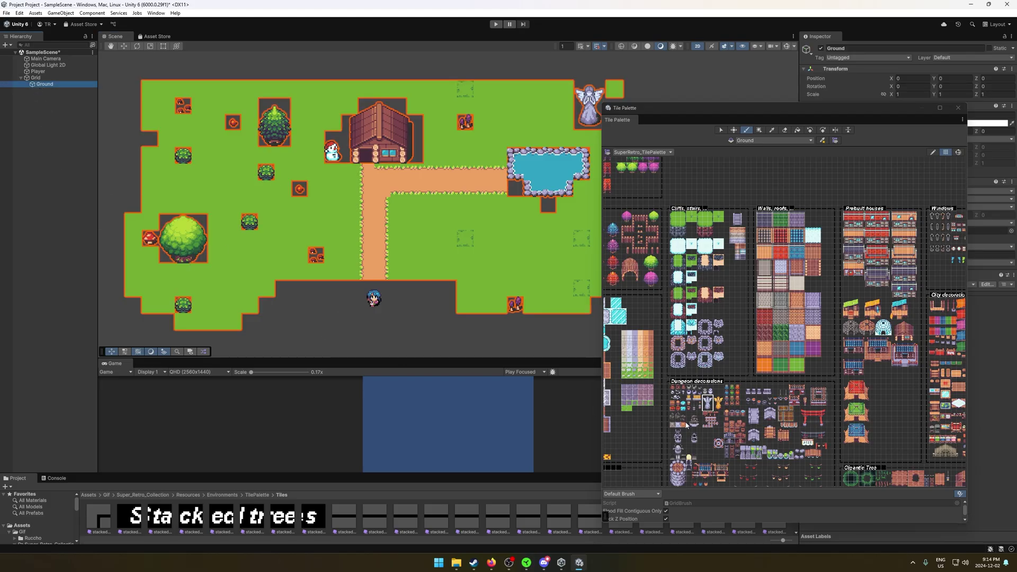
scroll(607, 404, "down", 2)
scroll(607, 403, "up", 3)
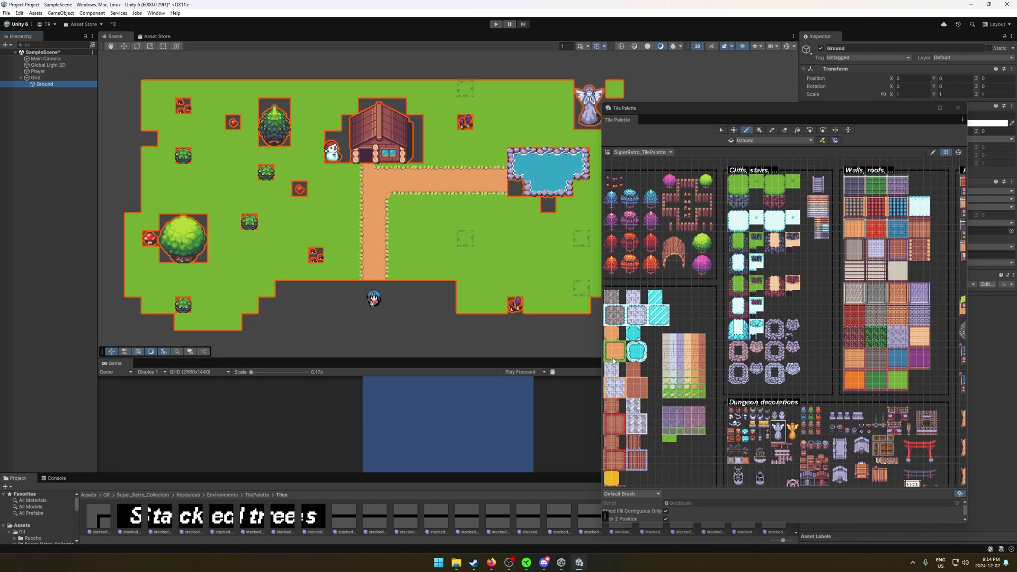
scroll(696, 281, "up", 5)
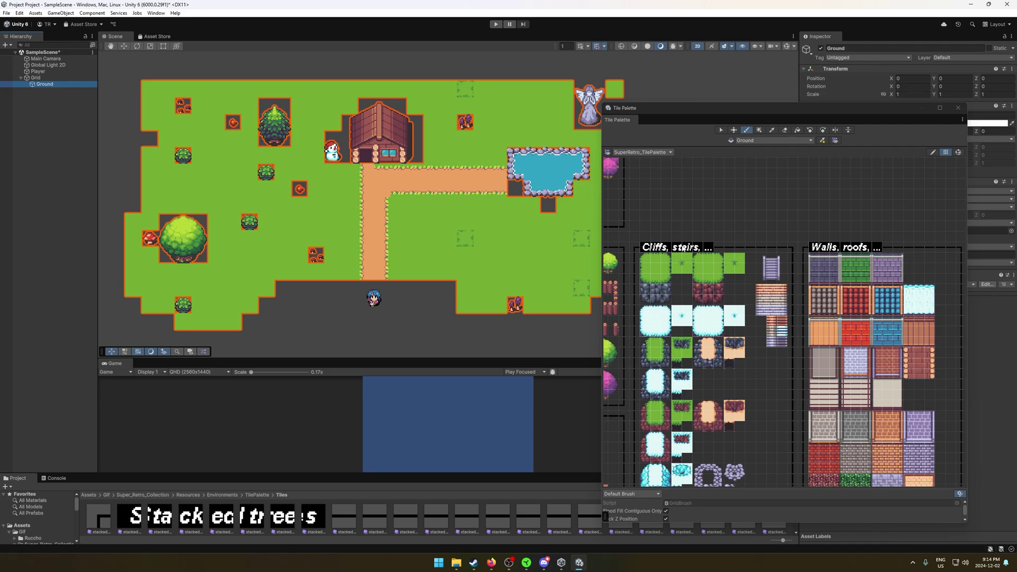
scroll(628, 445, "down", 5)
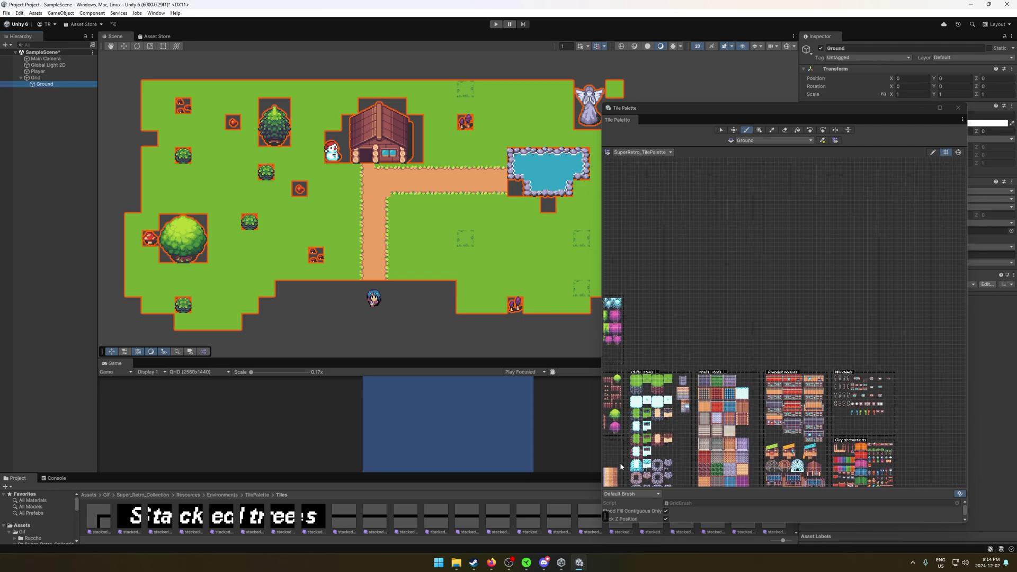
Step: Reopen the Tile Palette and pick the large cave entrance arch tile block
left_click(958, 107)
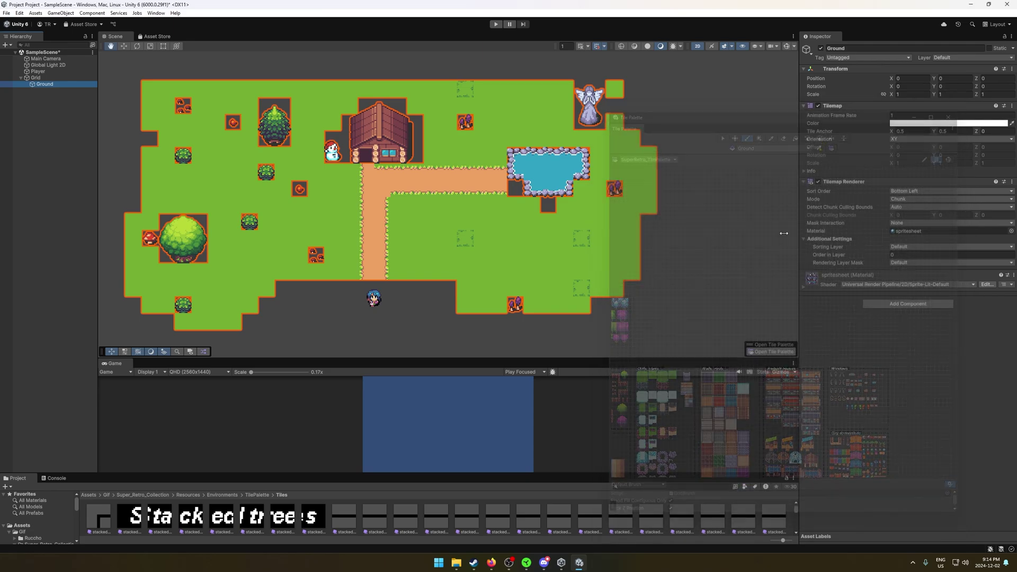
left_click(765, 356)
scroll(612, 436, "down", 5)
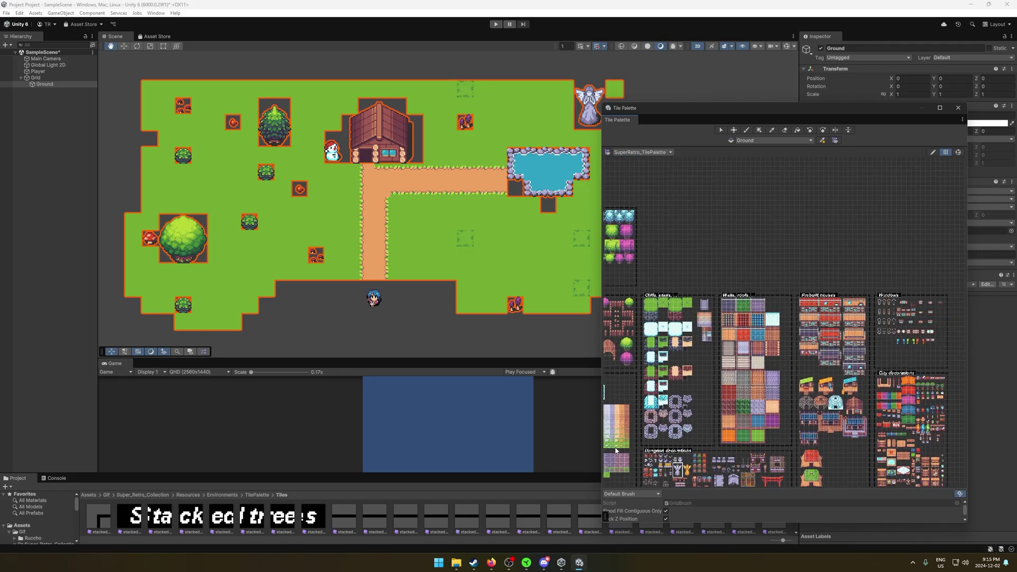
scroll(612, 436, "up", 2)
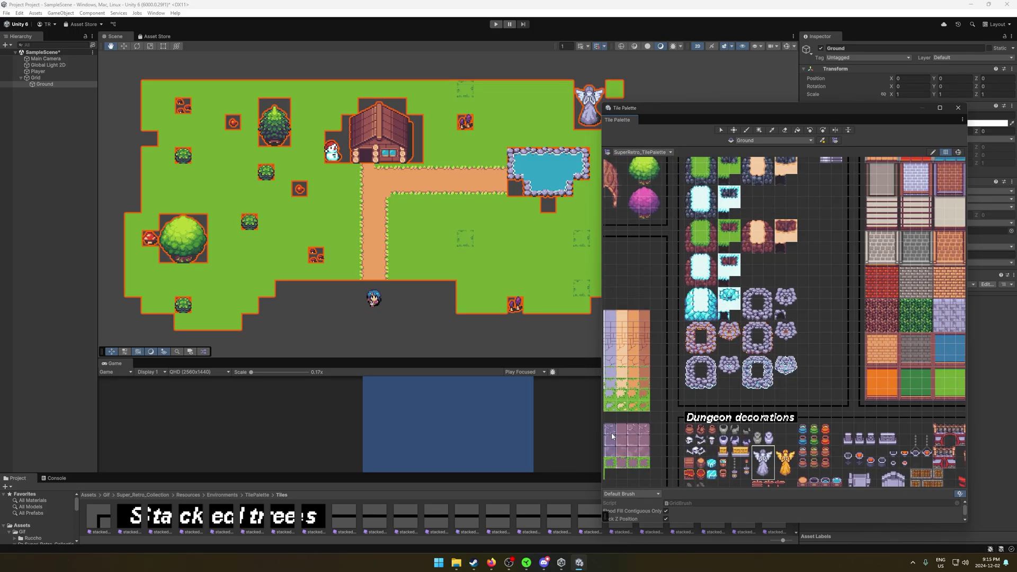
scroll(617, 434, "up", 2)
scroll(625, 431, "down", 4)
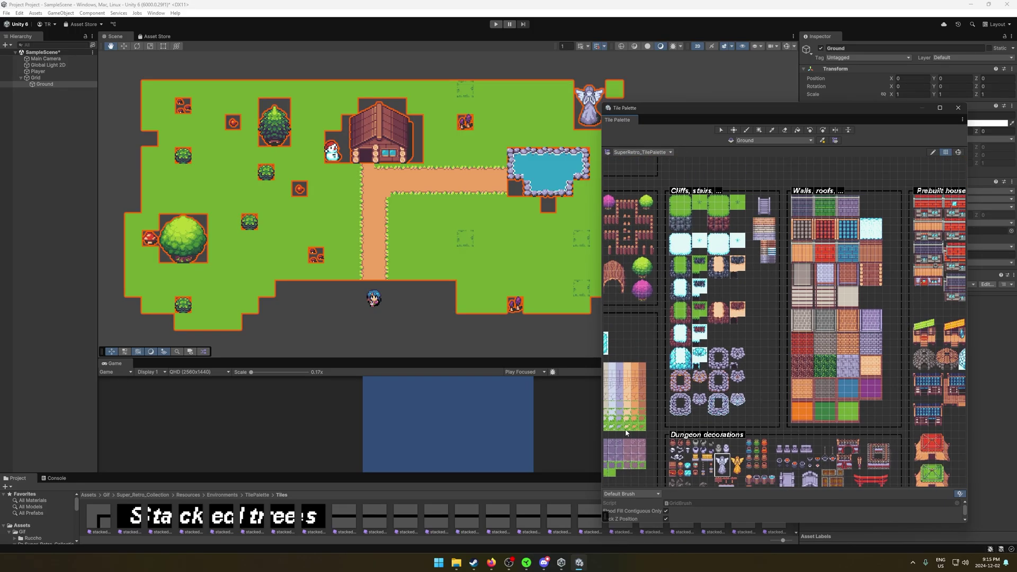
scroll(625, 433, "down", 1)
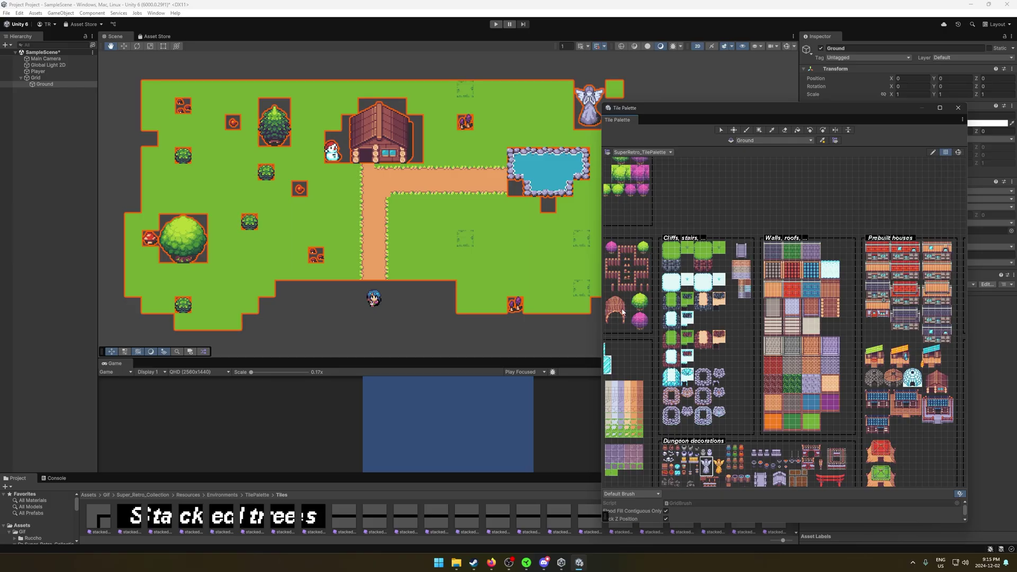
left_click(622, 325)
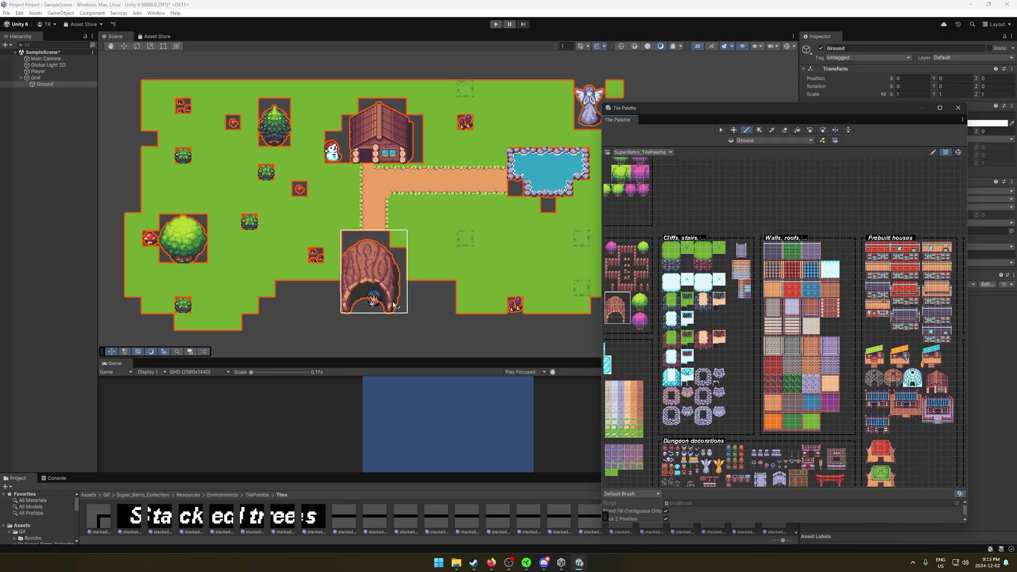
scroll(382, 294, "down", 4)
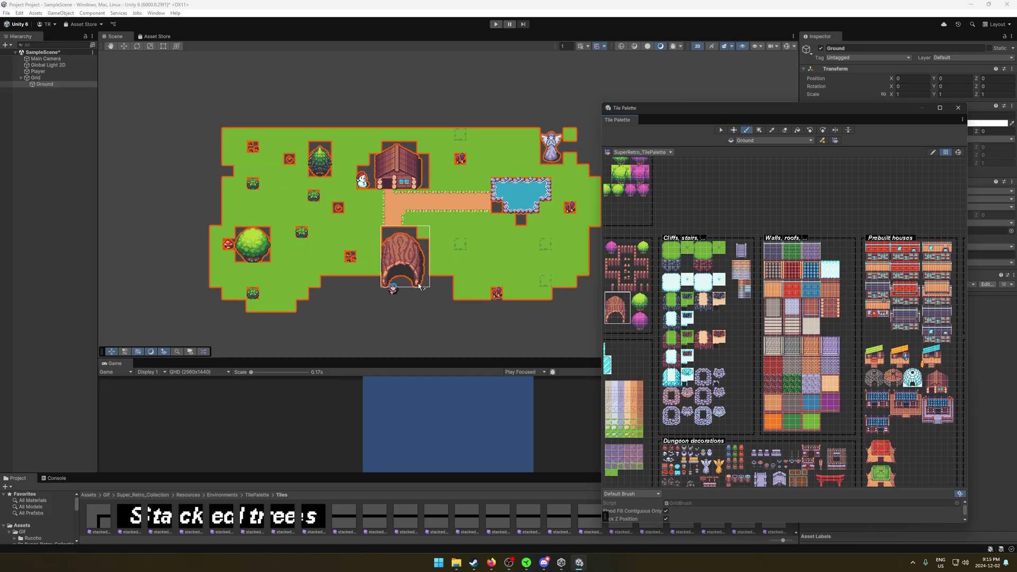
Step: Paint the cave entrance arch against the island's left edge beside the round tree
left_click(227, 208)
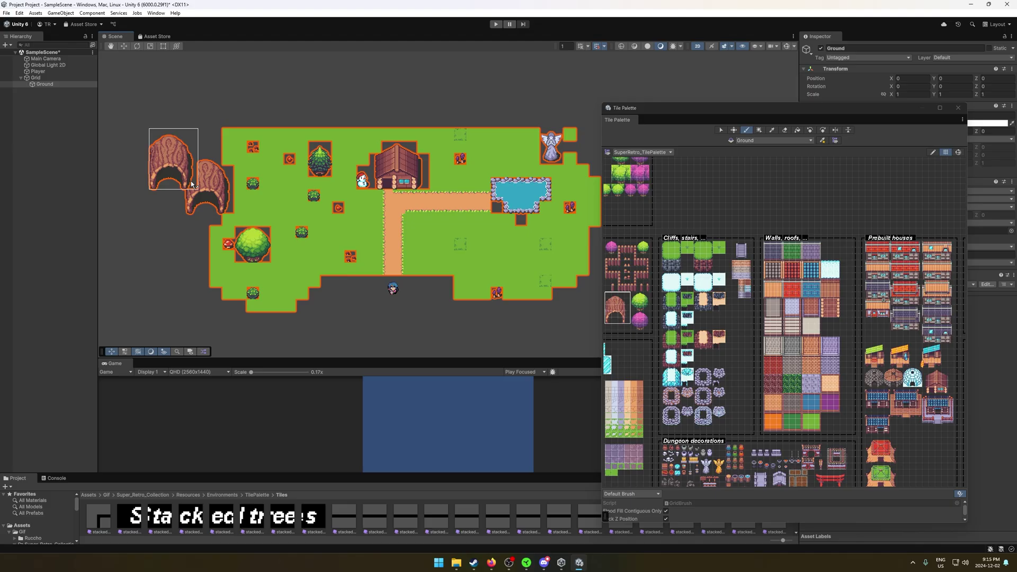
key("w")
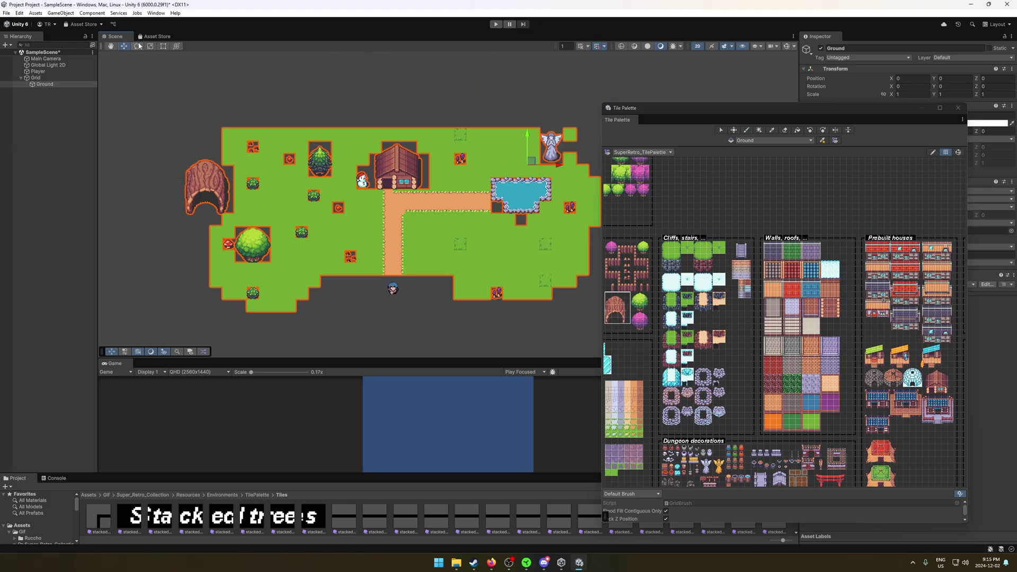
left_click(137, 46)
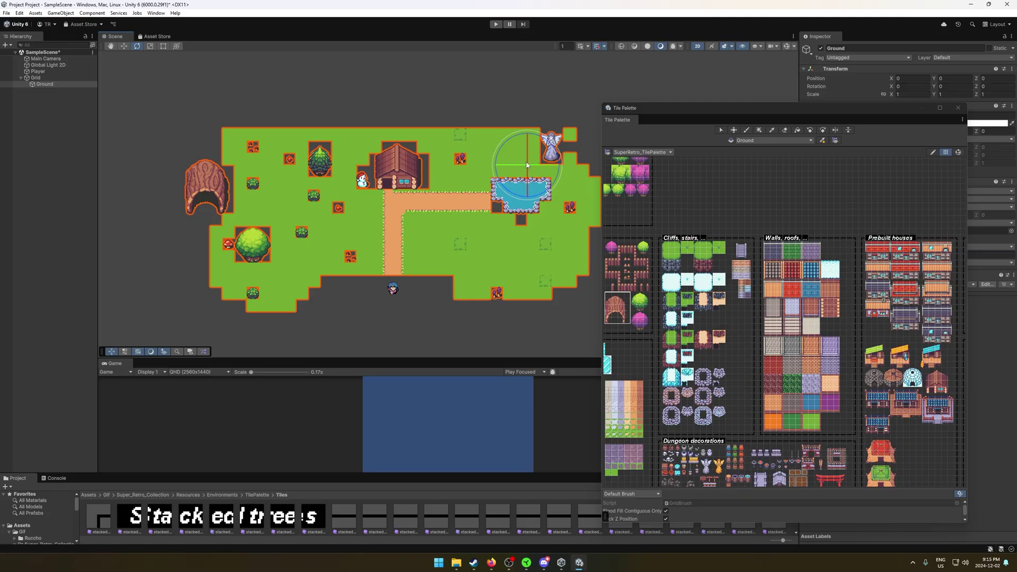